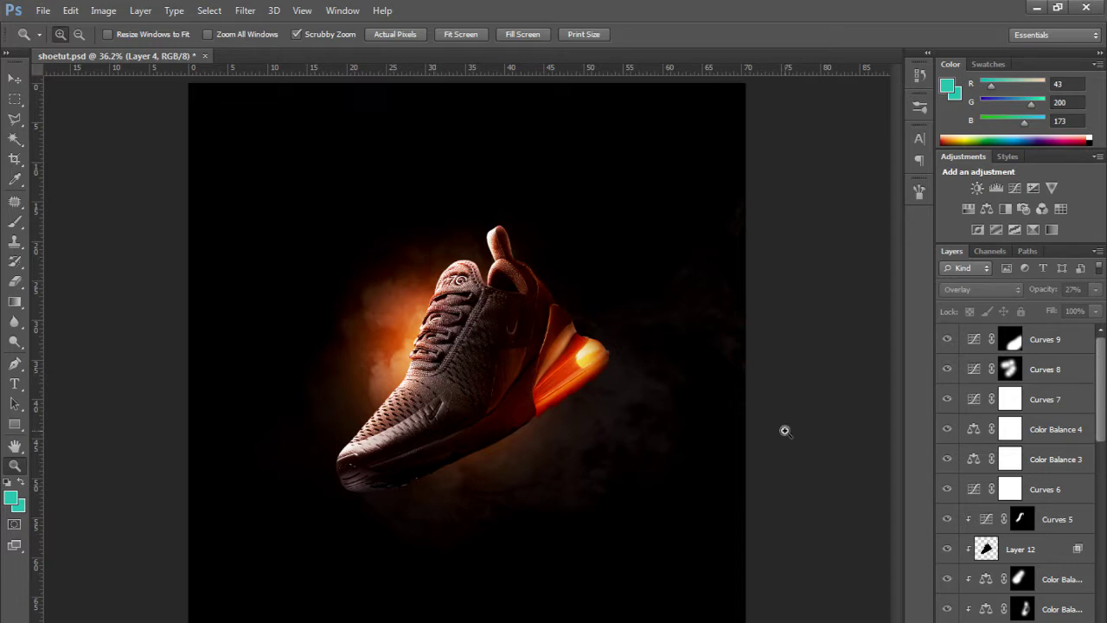
Step: Delete the hidden layers Layer 4 and Layer 11 and the hidden Group 1 from beneath Layer 13
scroll(559, 316, down, 1)
scroll(562, 303, up, 1)
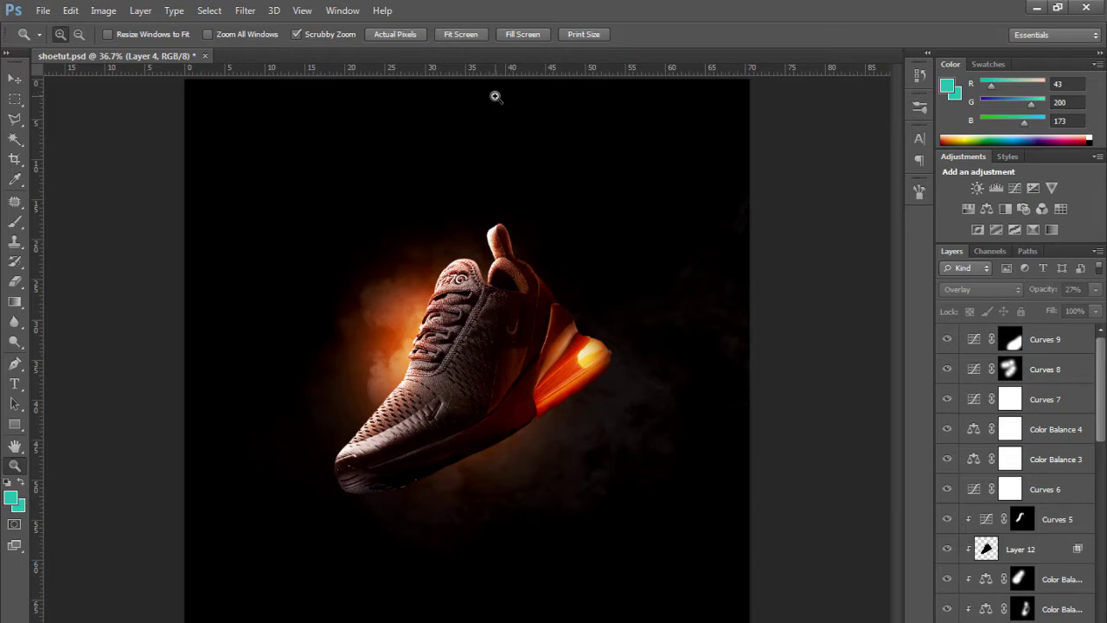
click(1010, 339)
scroll(1098, 362, down, 10)
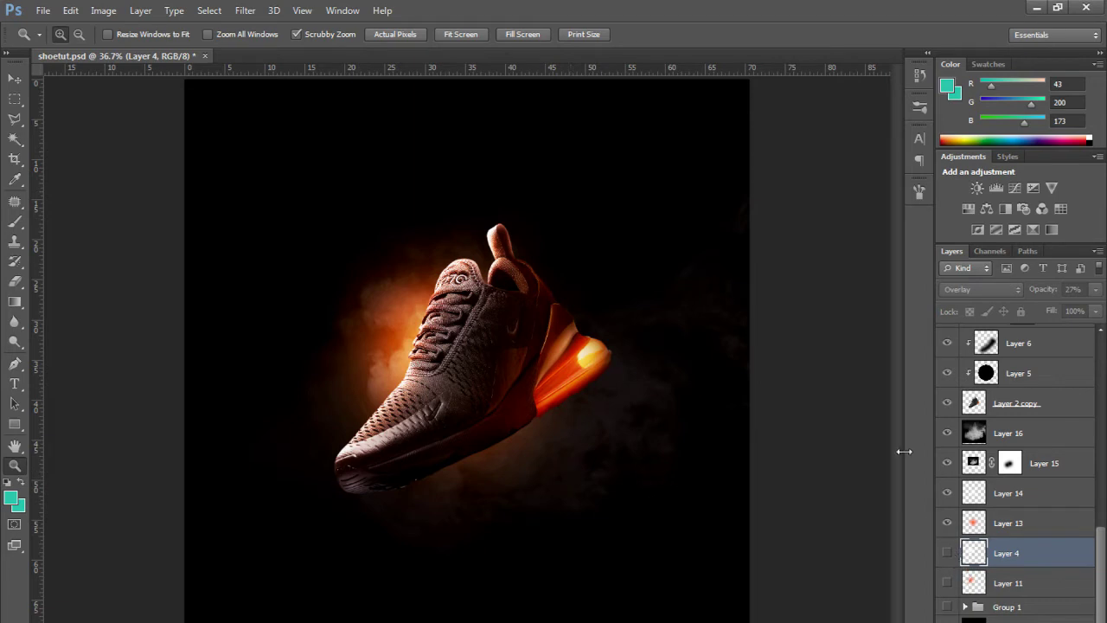
click(947, 545)
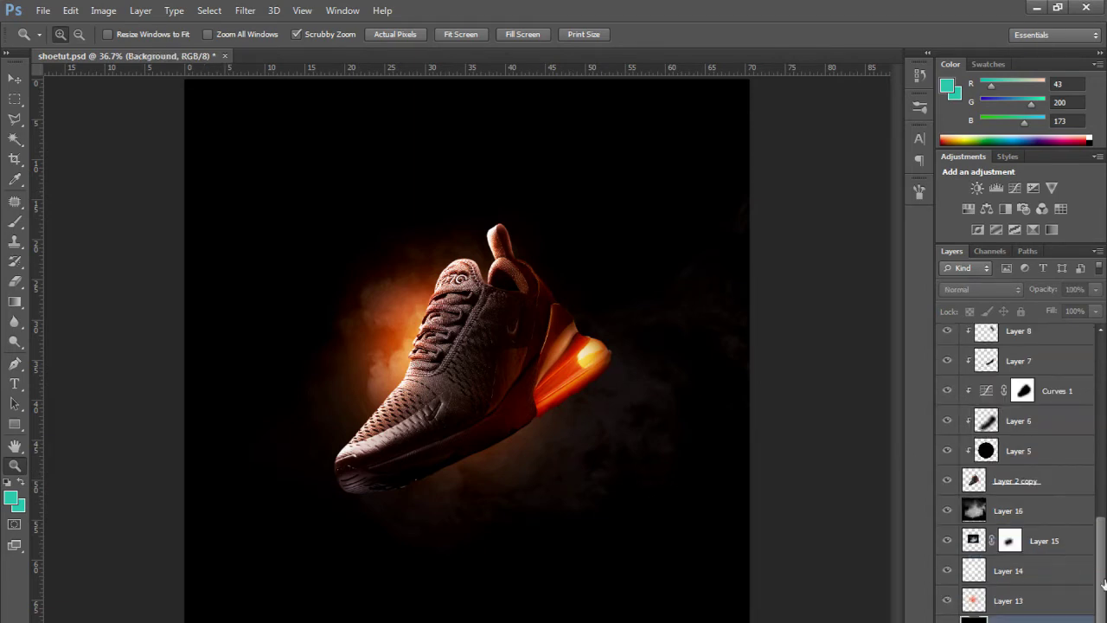
drag(1098, 564, 1098, 394)
scroll(977, 337, up, 2)
Step: Show the Timeline and create a frame animation, with the whole image fitted in view
click(343, 11)
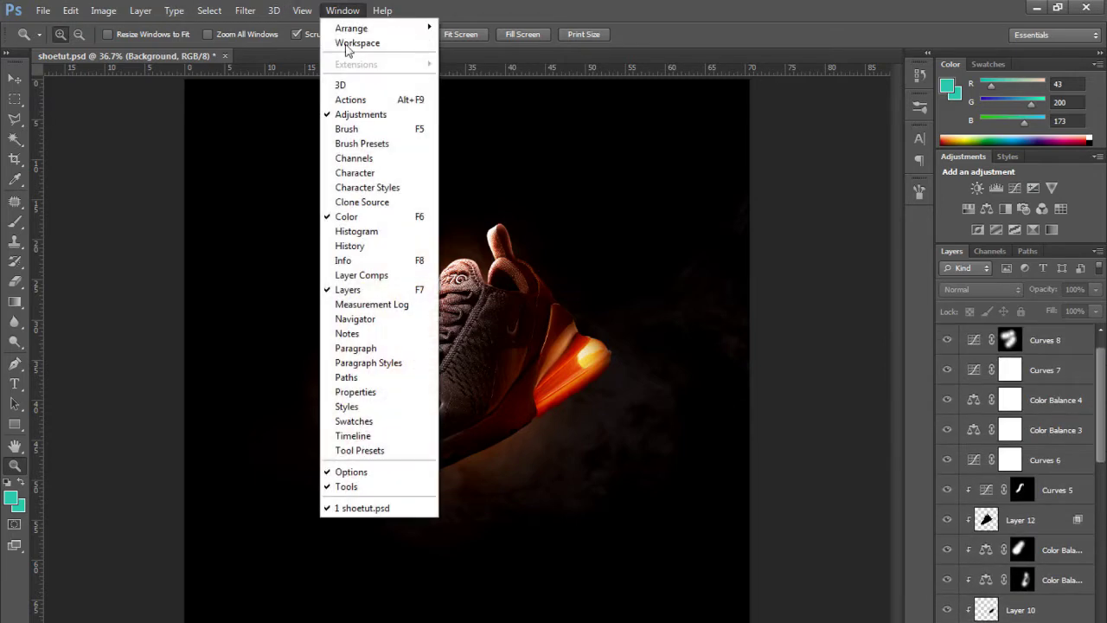
click(360, 436)
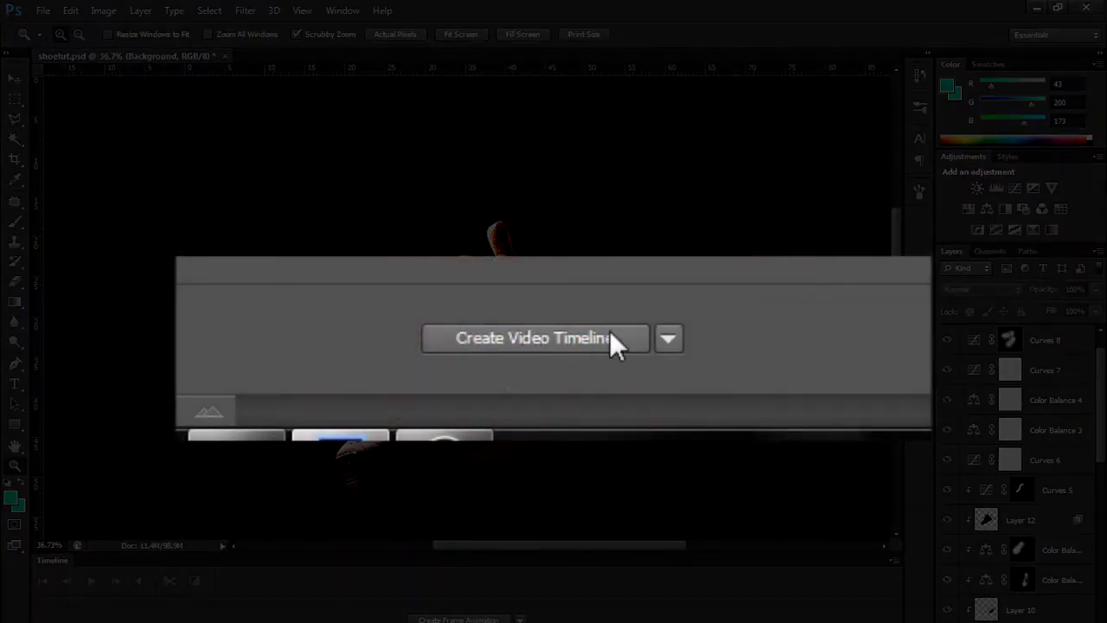
click(670, 337)
click(562, 391)
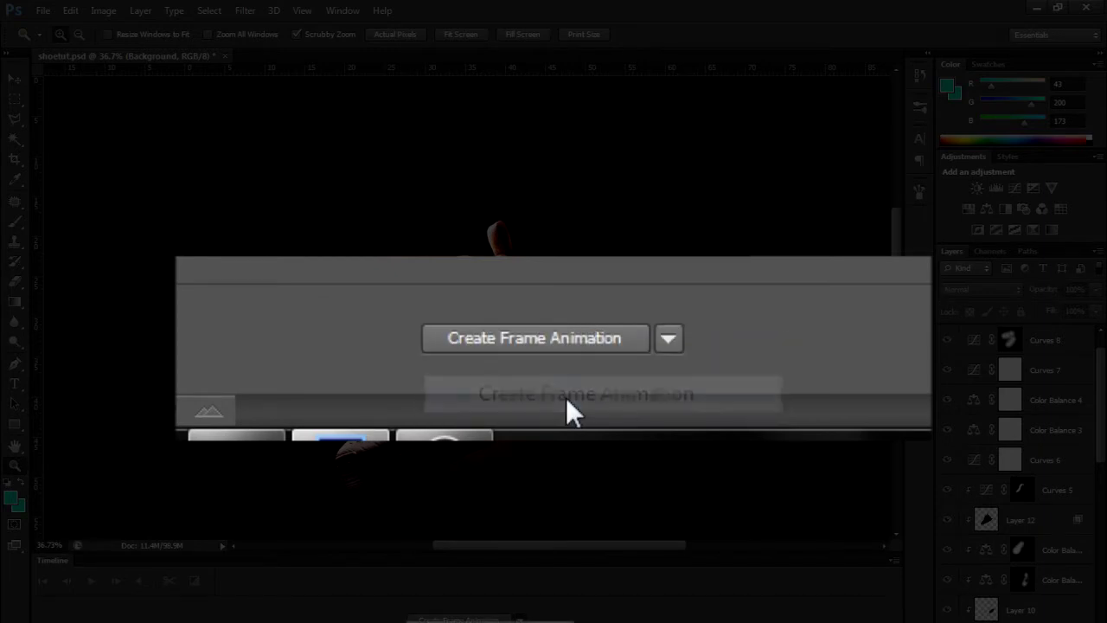
key(ctrl+0)
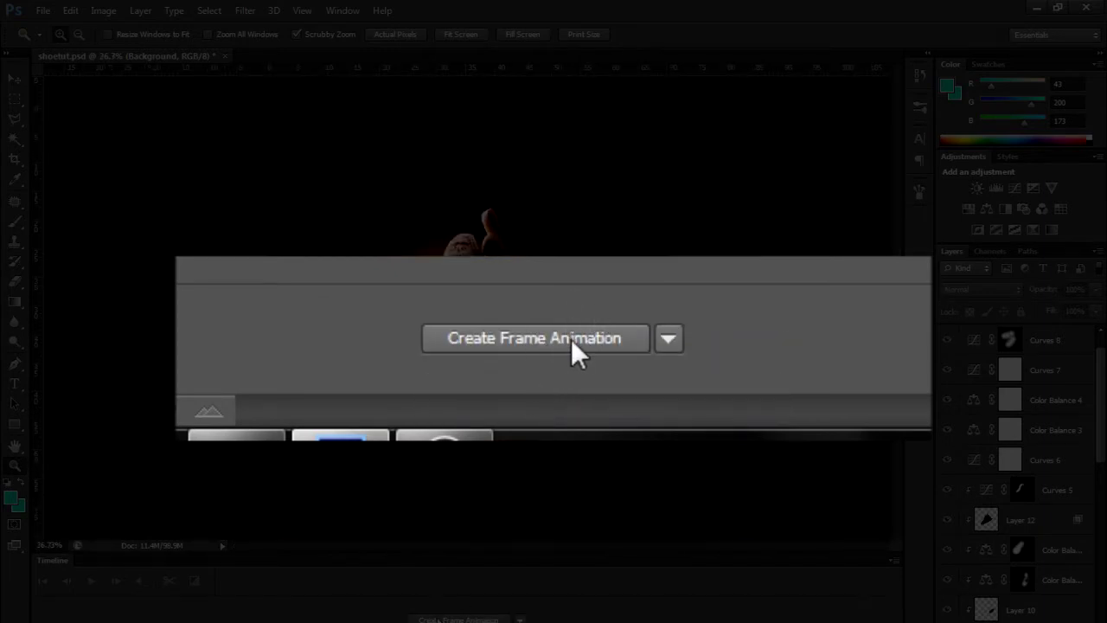
click(566, 348)
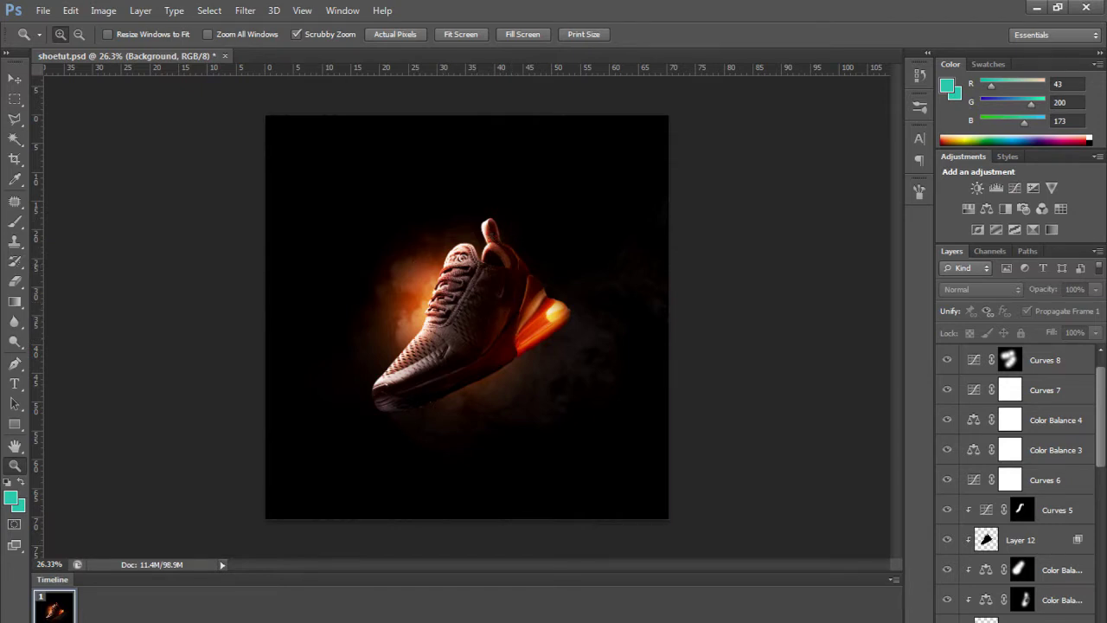
Step: Try a second animation frame with the layers from Curves 8 down to Curves 6 hidden, and compare it with frame 1
click(183, 621)
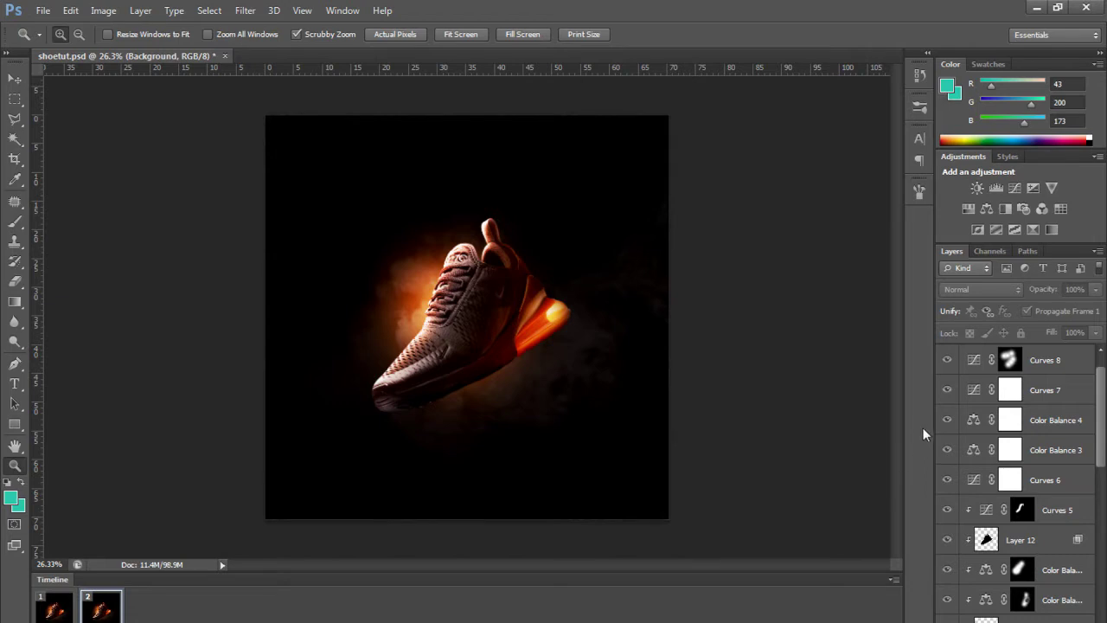
drag(947, 359, 946, 480)
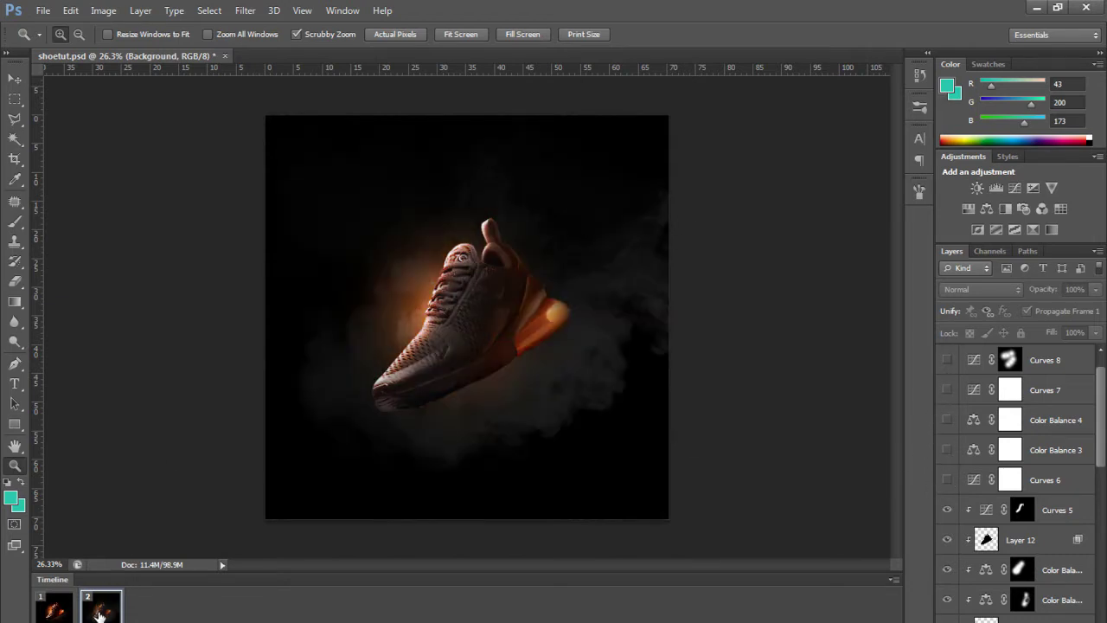
click(52, 612)
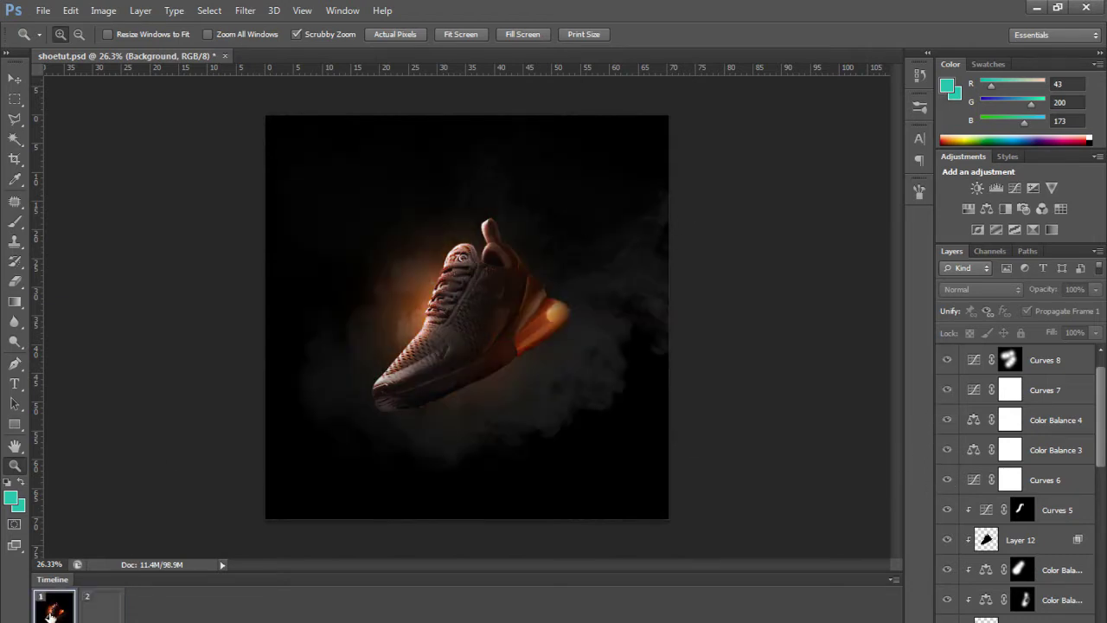
click(98, 612)
click(57, 609)
click(108, 609)
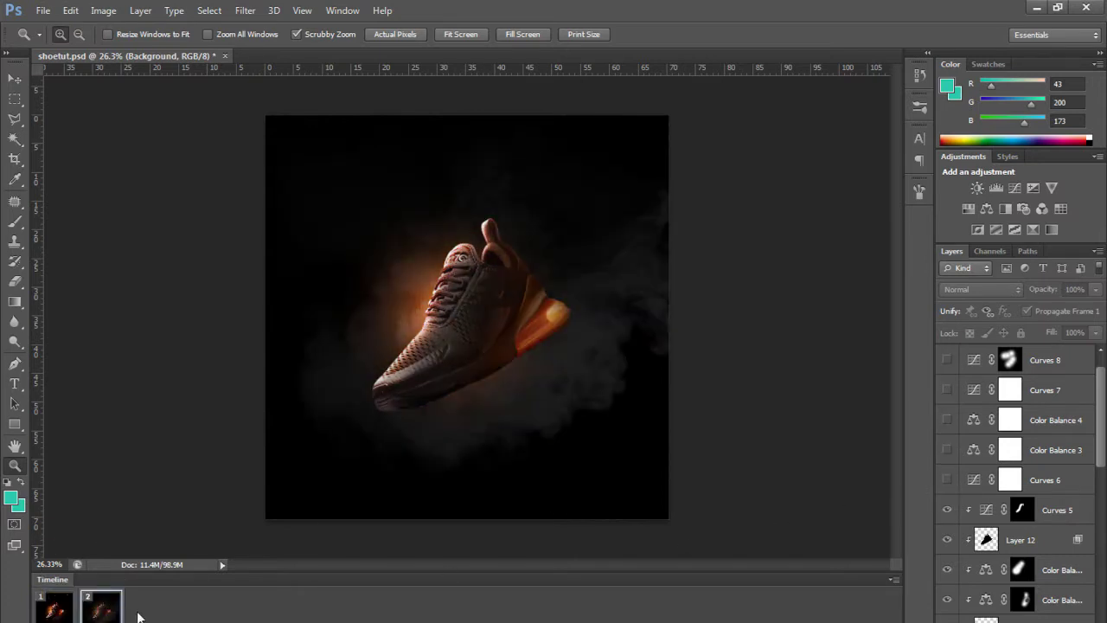
Step: Delete the extra animation frame so that only one frame is kept
click(53, 612)
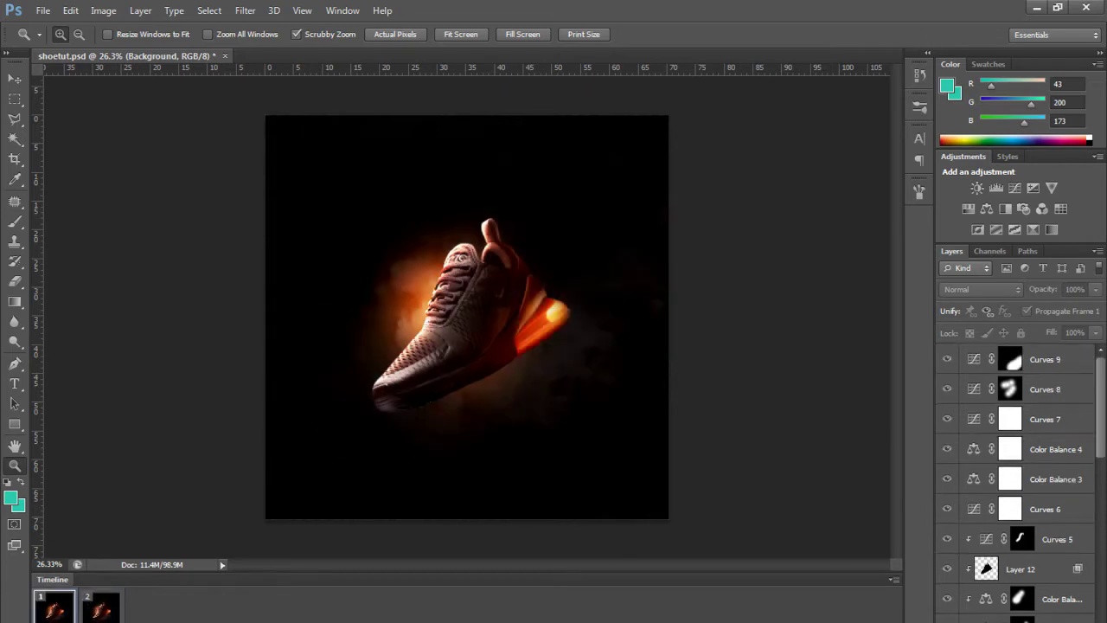
key(Delete)
click(524, 254)
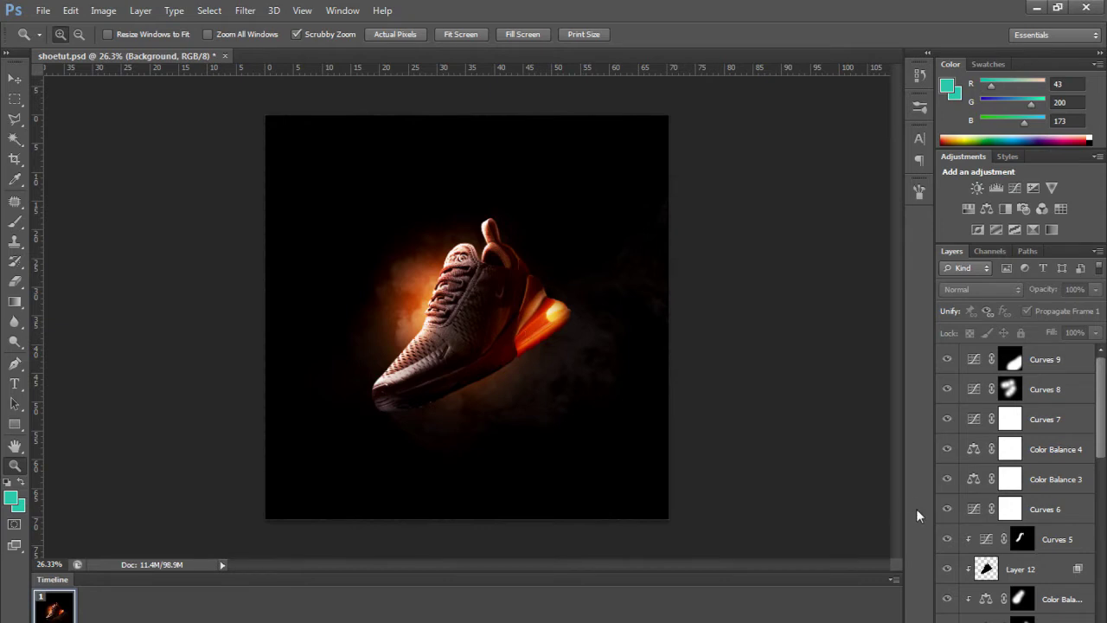
Step: Add frames after frame 1, starting with only Background visible and revealing one more layer per frame from Layer 13 upward
click(186, 620)
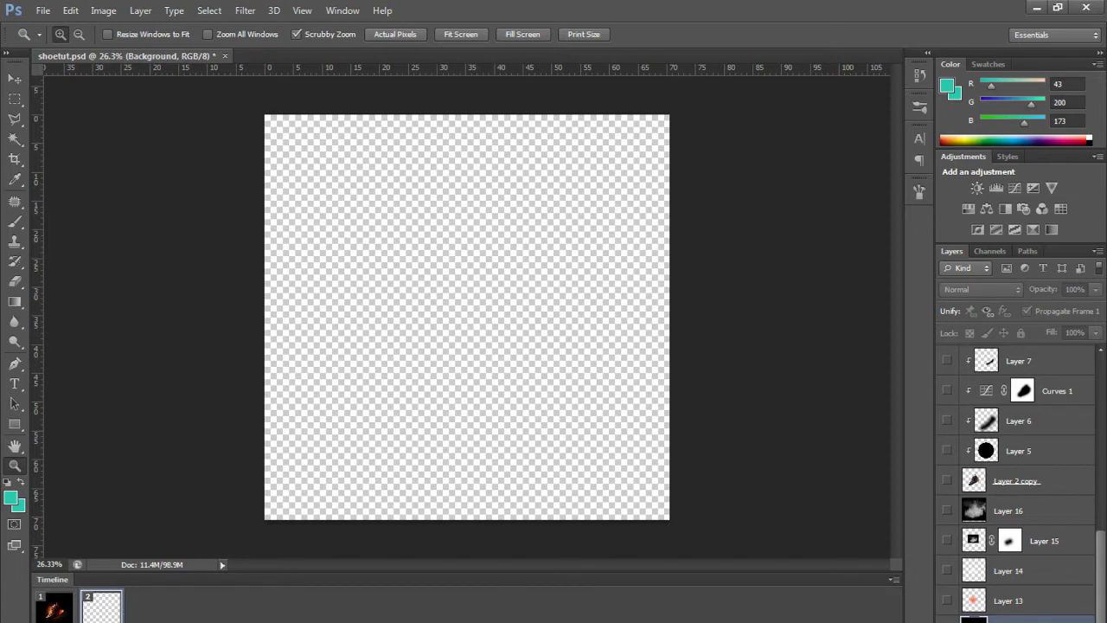
click(947, 622)
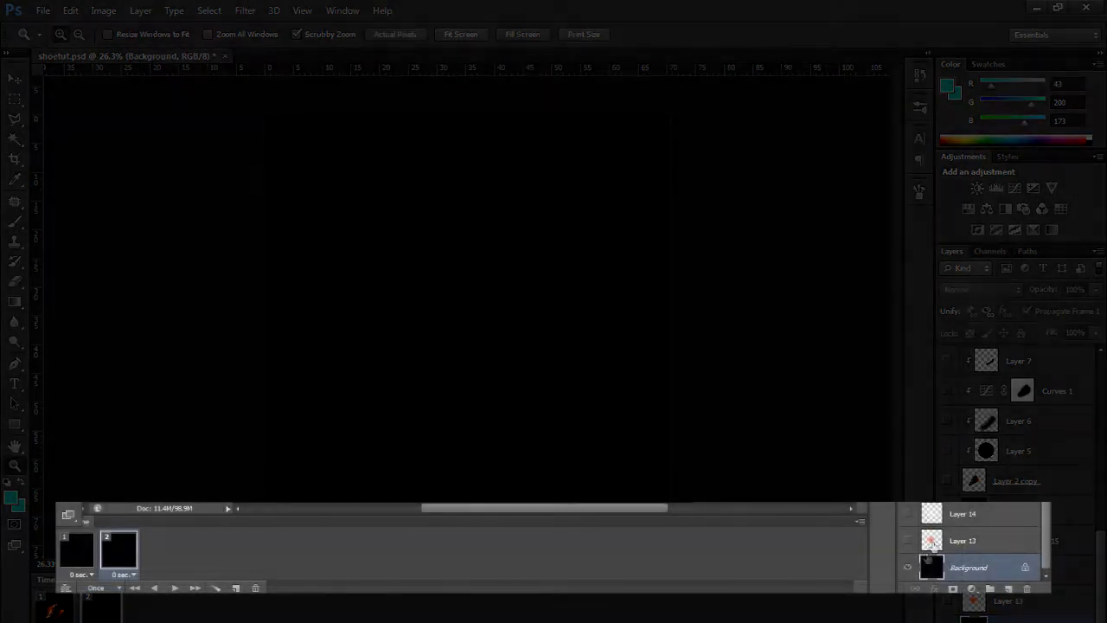
click(907, 541)
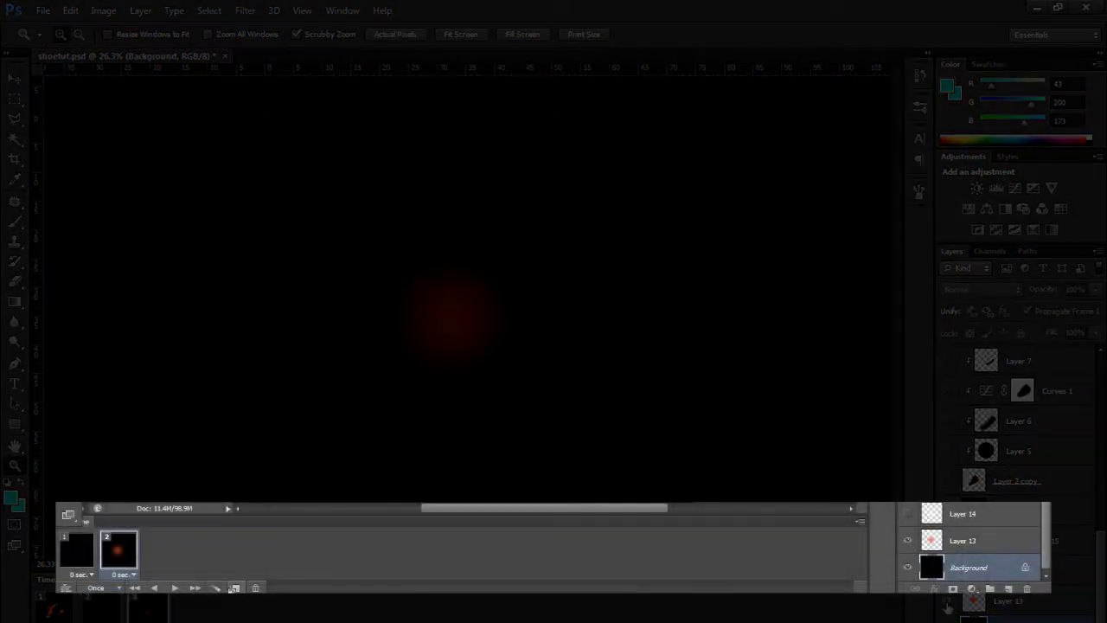
click(235, 587)
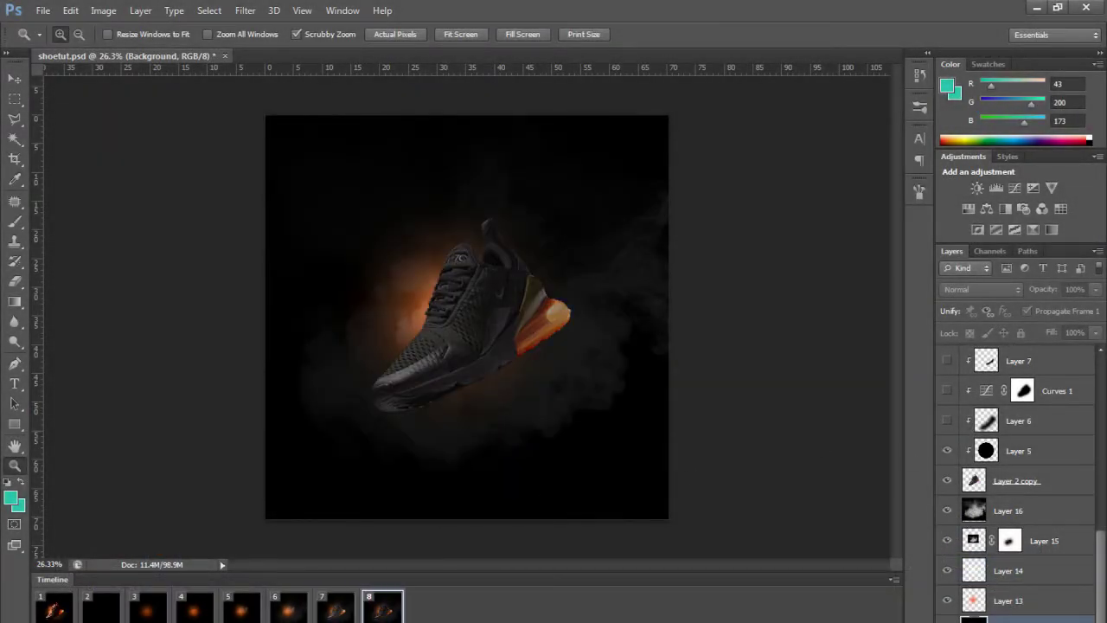
Step: Examine frames 2 to 9 one by one to check how the image builds up
click(102, 608)
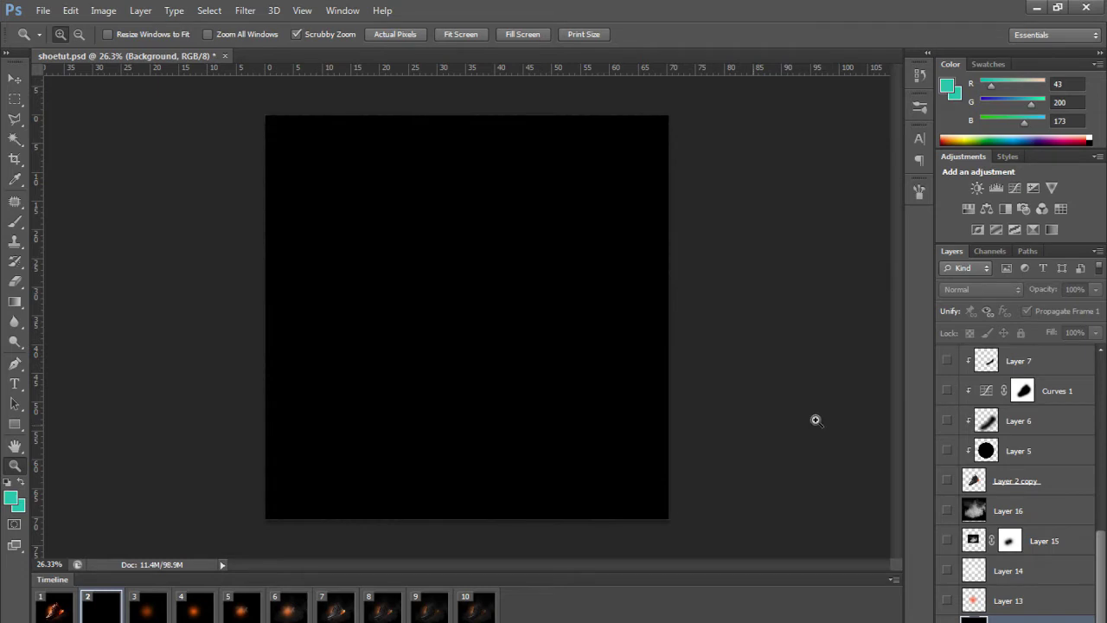
click(140, 610)
click(192, 610)
click(260, 609)
click(290, 608)
click(335, 609)
click(384, 609)
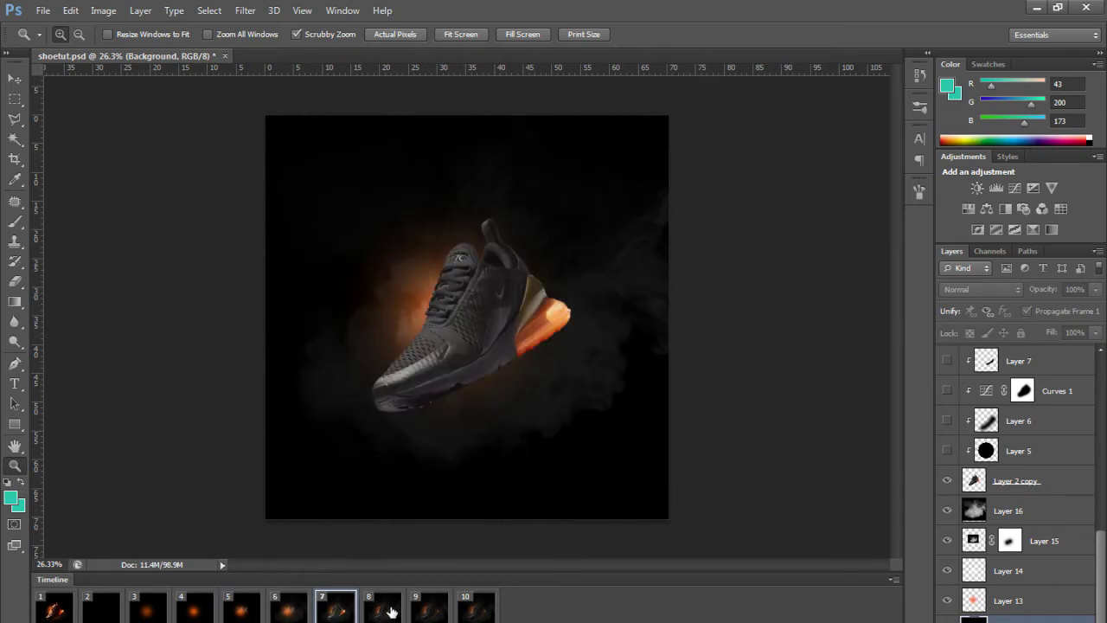
click(412, 612)
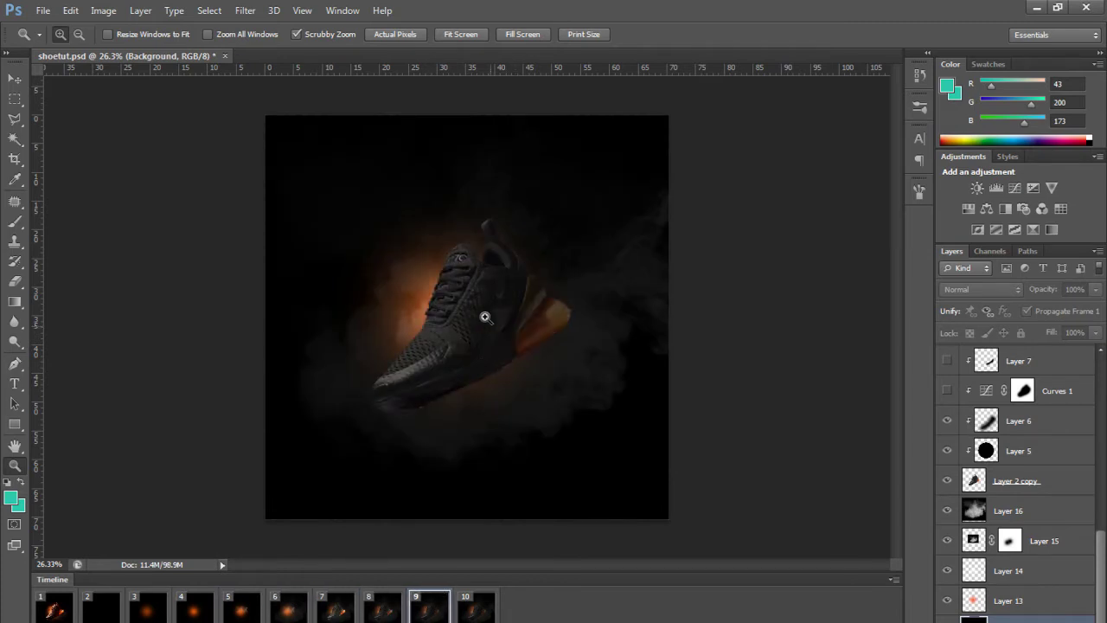
Step: Continue adding frames after frame 10, revealing Layer 7, Layer 8 and each remaining layer in turn up to Curves 9 in frame 28
click(476, 608)
click(949, 421)
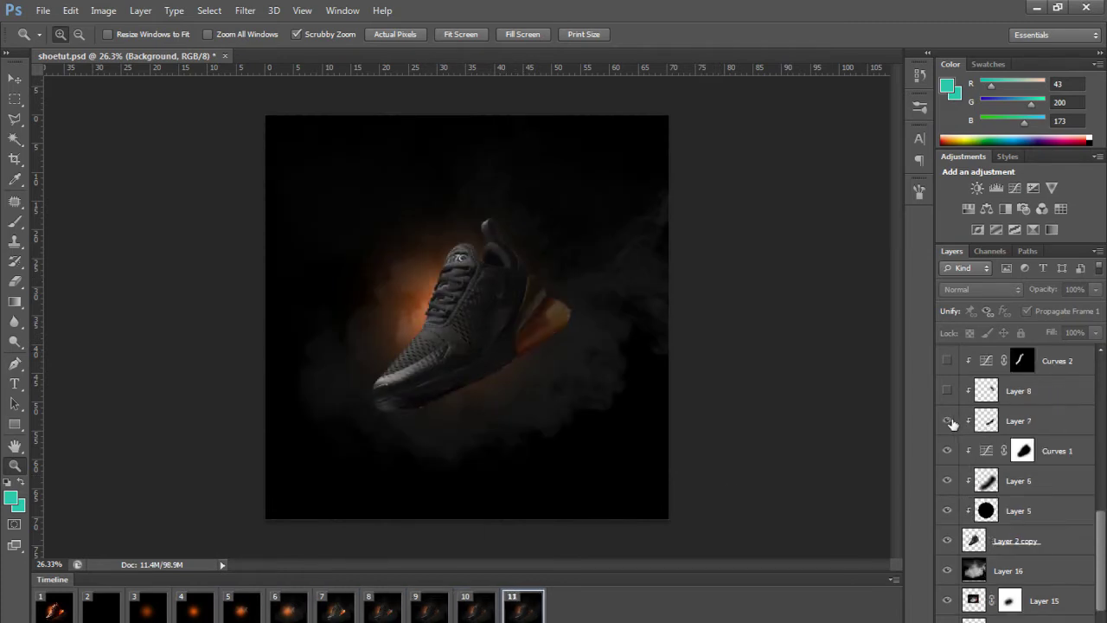
click(212, 622)
click(945, 391)
click(212, 622)
scroll(1016, 432, up, 2)
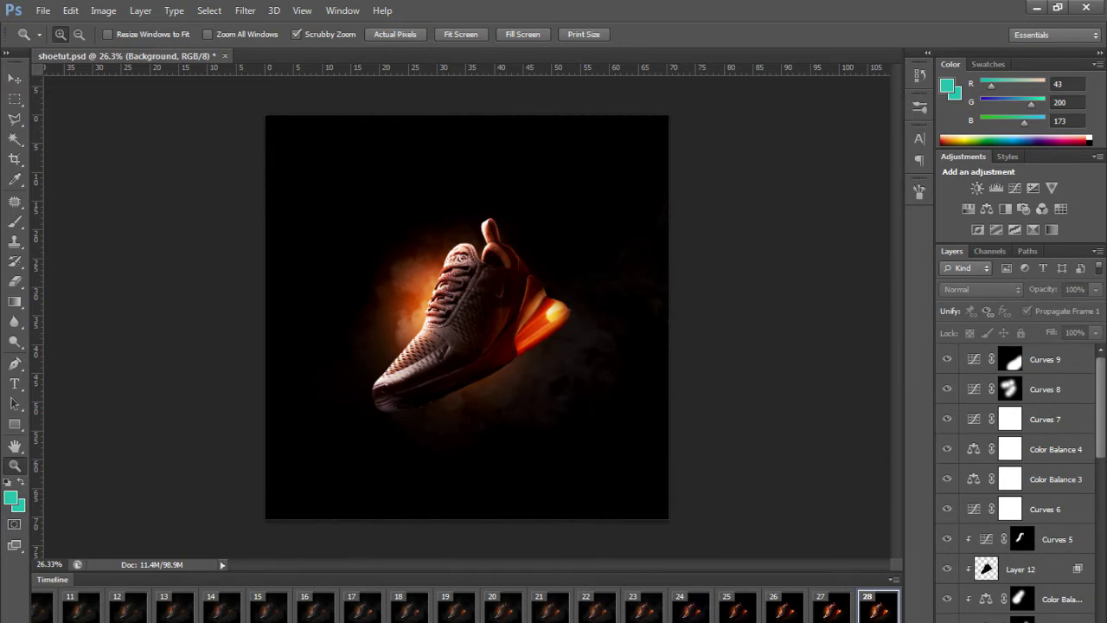
Step: Delete the first frame showing the finished shoe, and play the animation from the black frame
drag(675, 622, 458, 622)
click(93, 612)
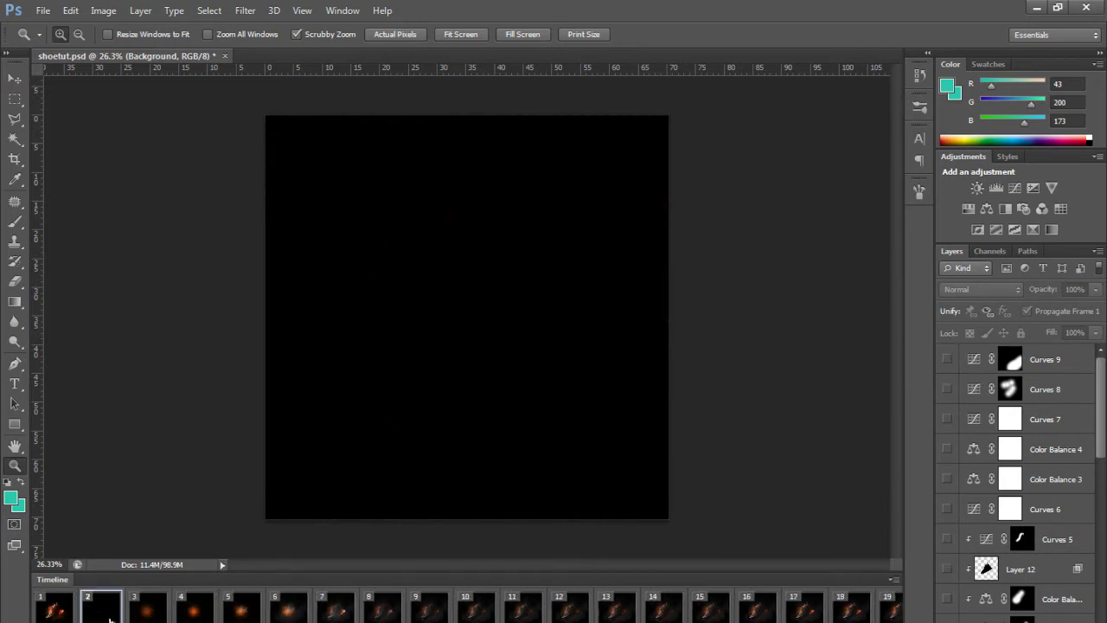
click(53, 610)
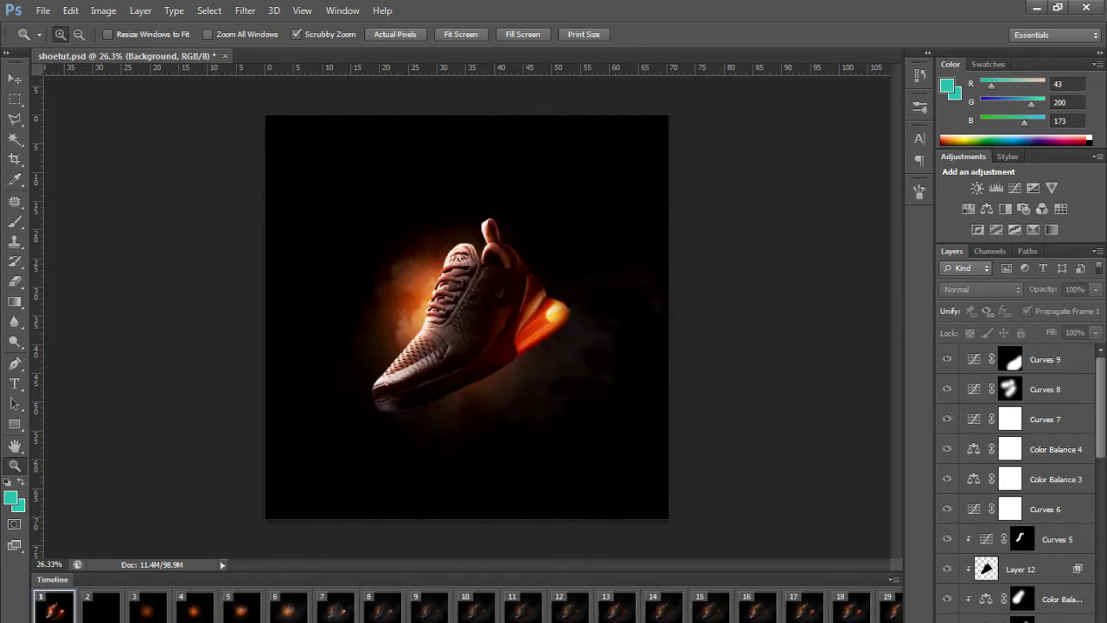
key(Delete)
click(524, 255)
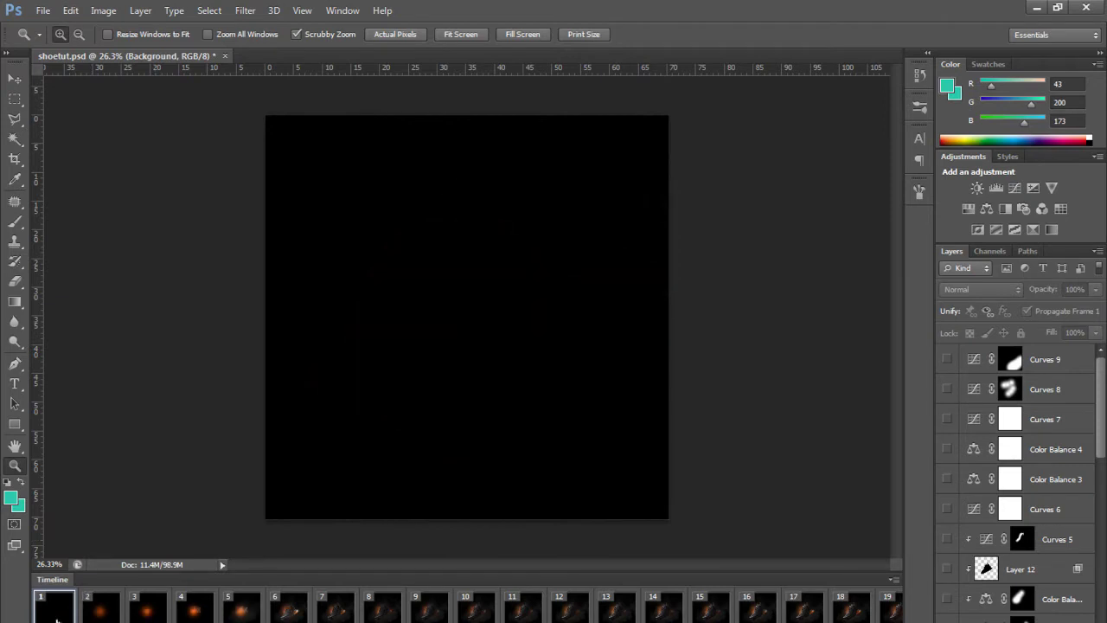
key(space)
Step: Set the frame delays to 1.0 second for frame 1, 0.2 seconds for frame 2 and 1.0 second for frame 3
click(92, 616)
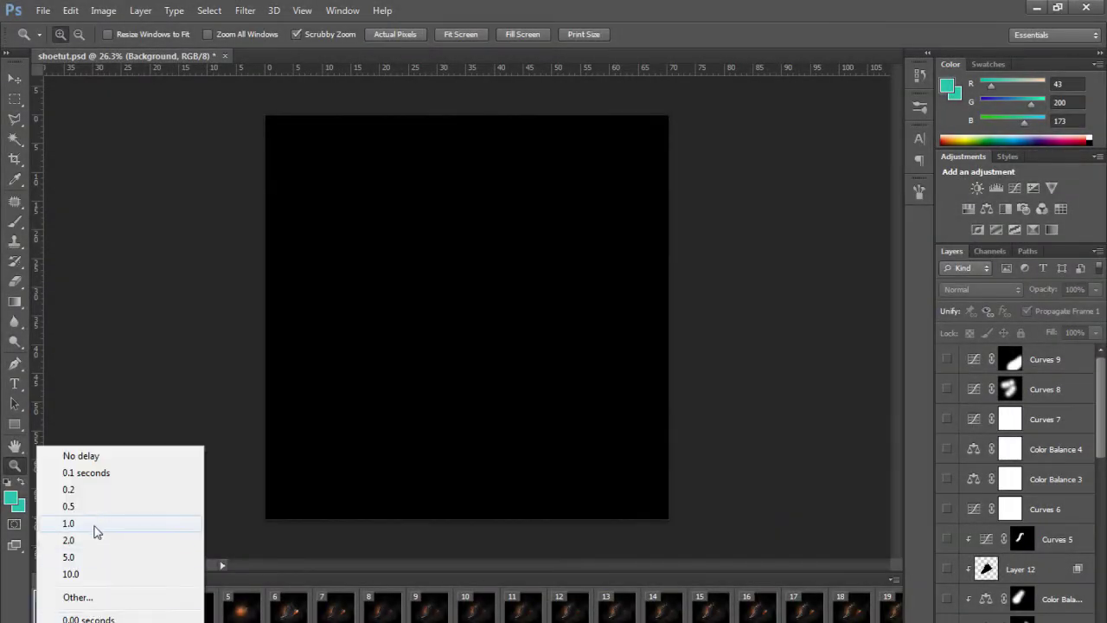
click(94, 526)
click(91, 616)
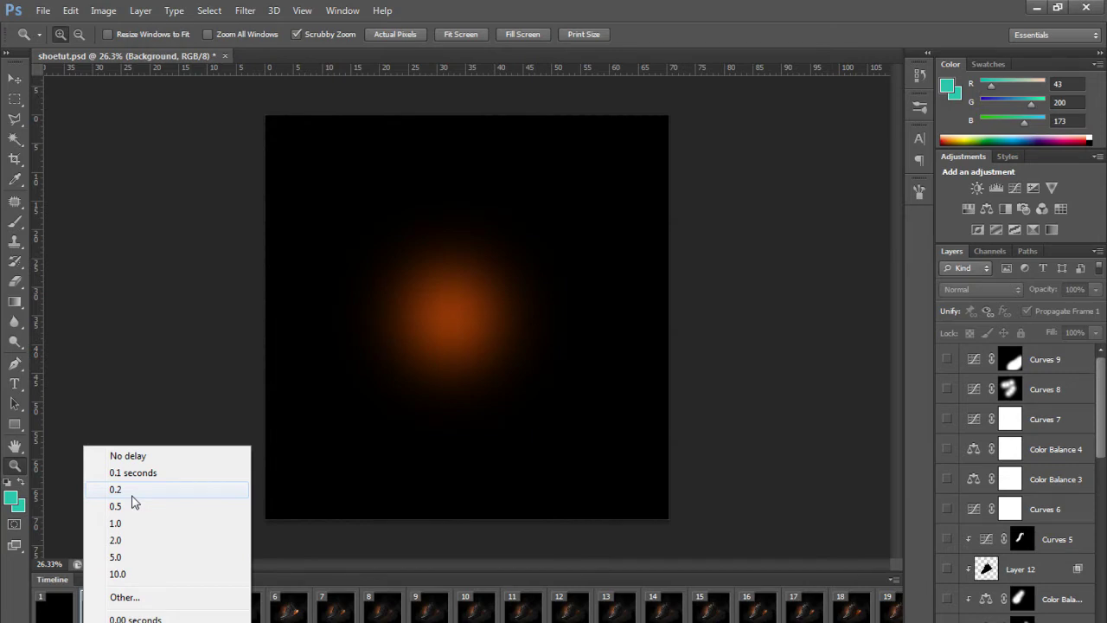
click(135, 490)
click(140, 616)
click(172, 524)
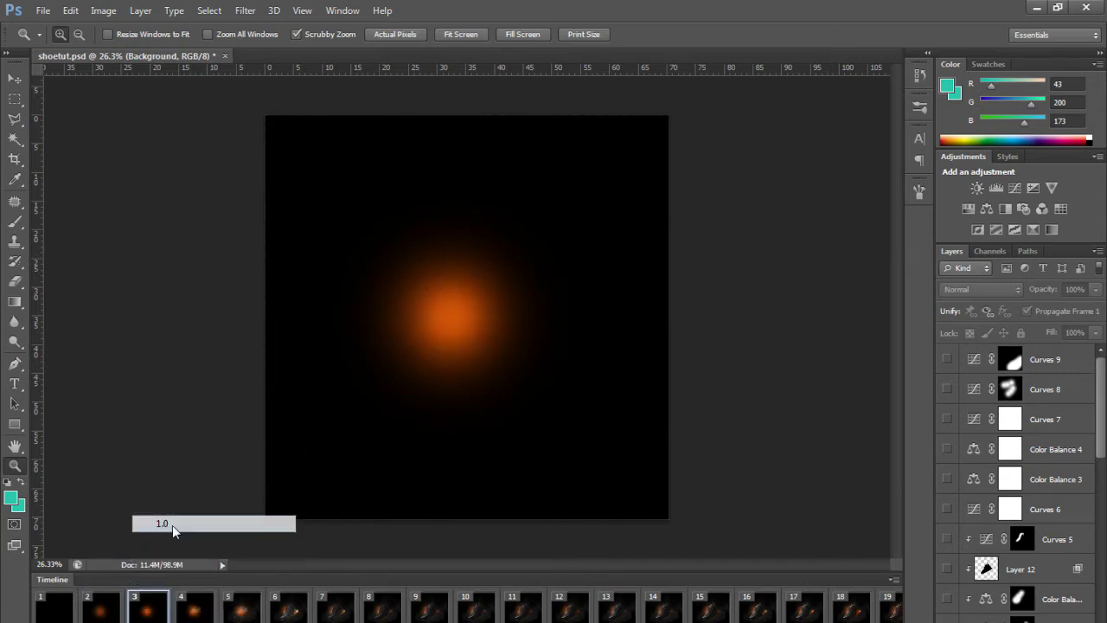
Step: Set the delays of frames 3, 2 and 1 to No delay and play the animation
click(63, 611)
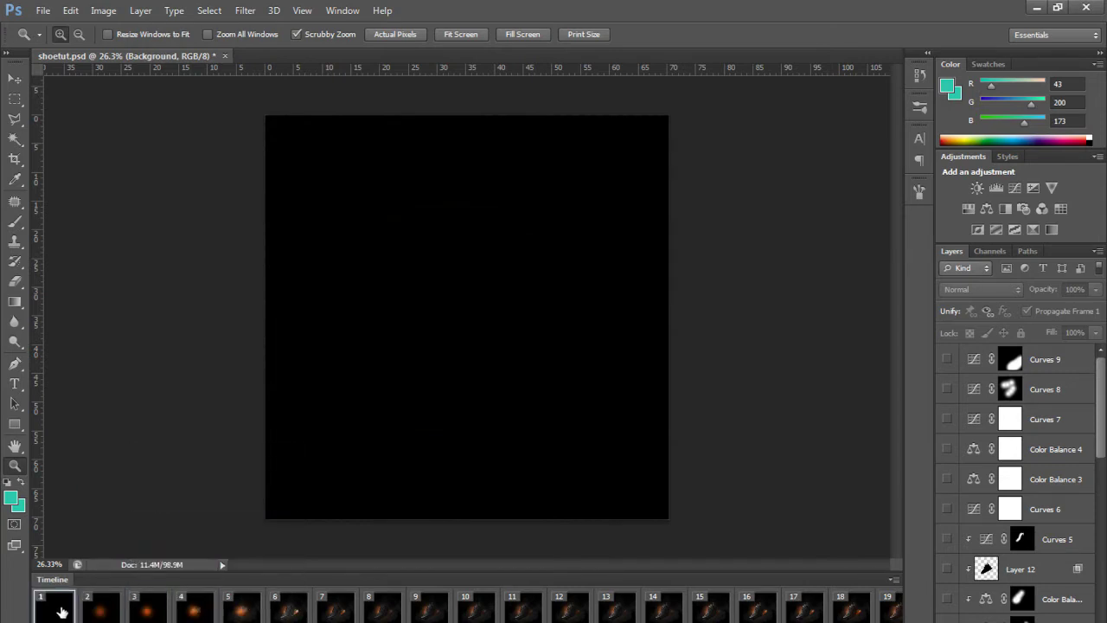
click(96, 613)
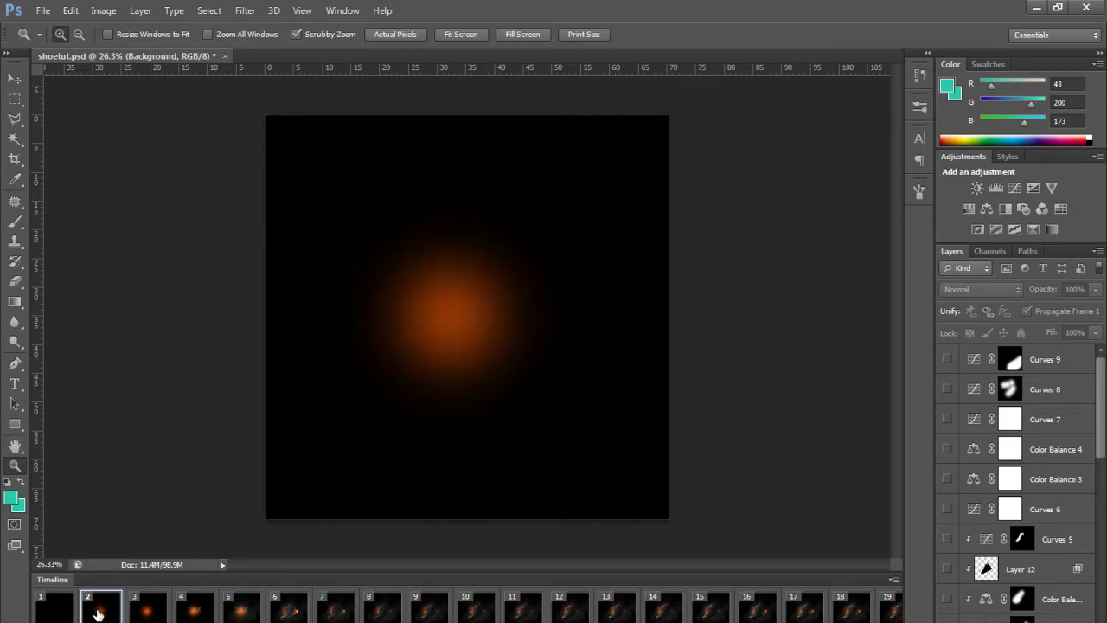
click(148, 613)
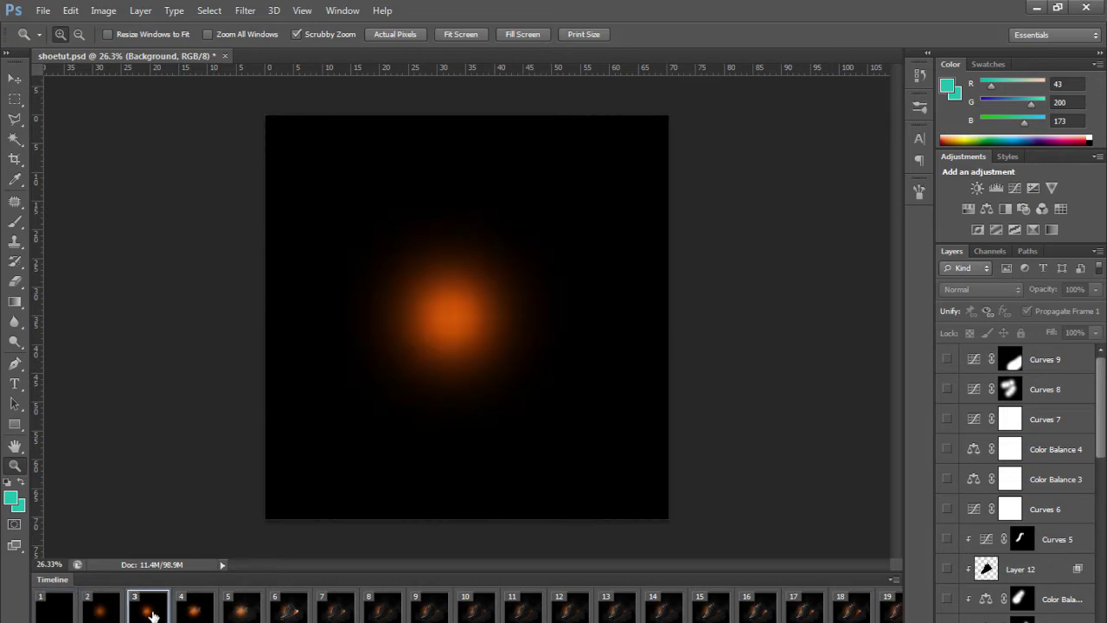
click(194, 614)
click(159, 621)
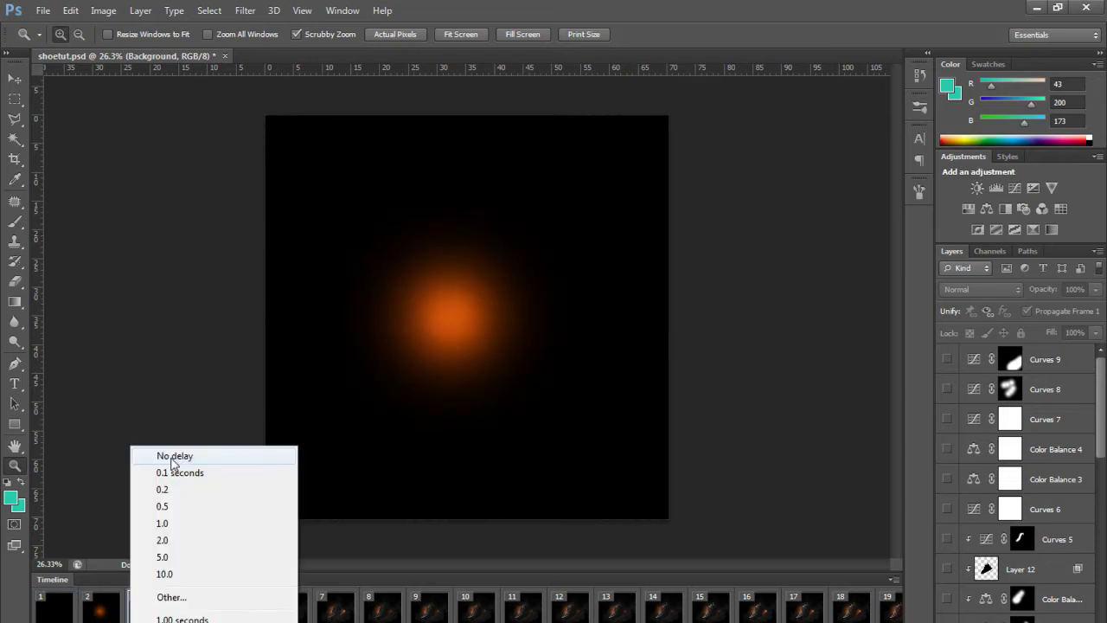
click(187, 456)
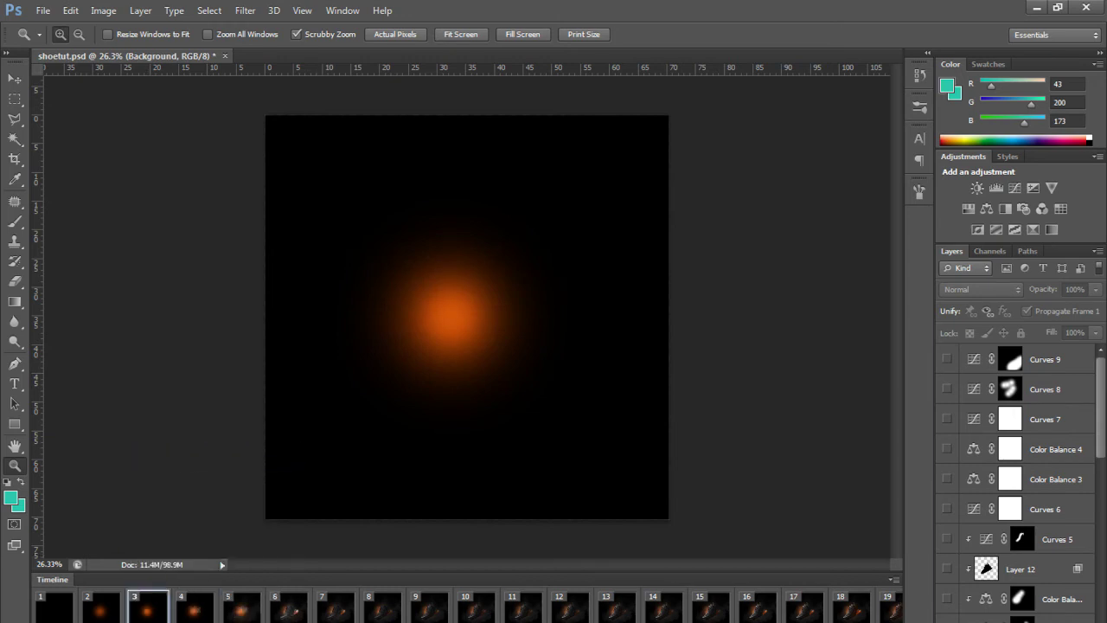
click(113, 621)
click(132, 455)
click(66, 621)
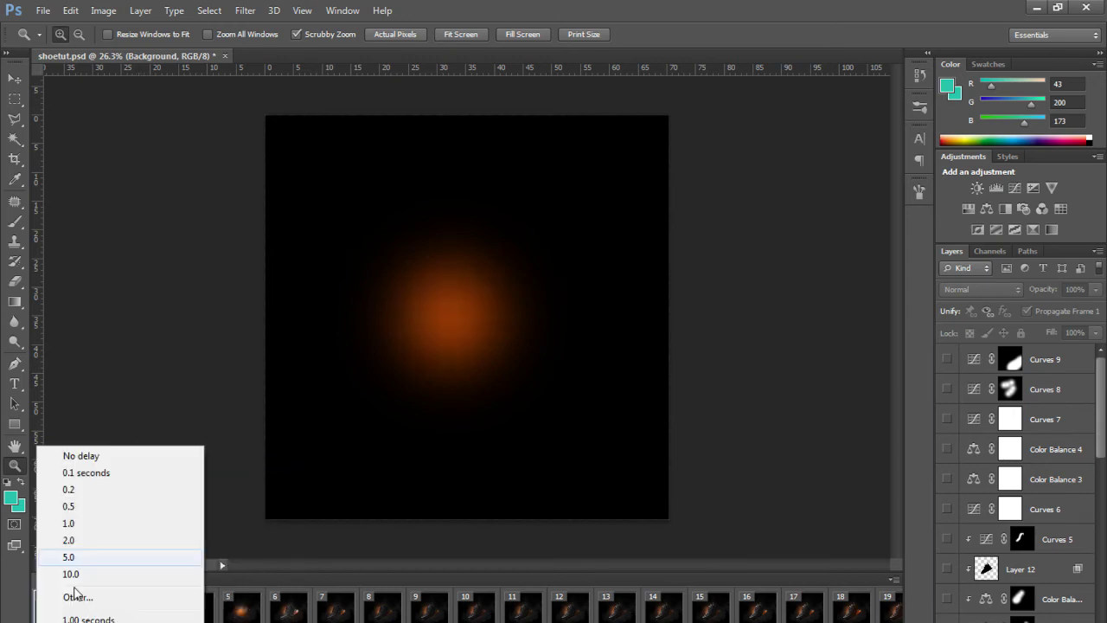
click(81, 455)
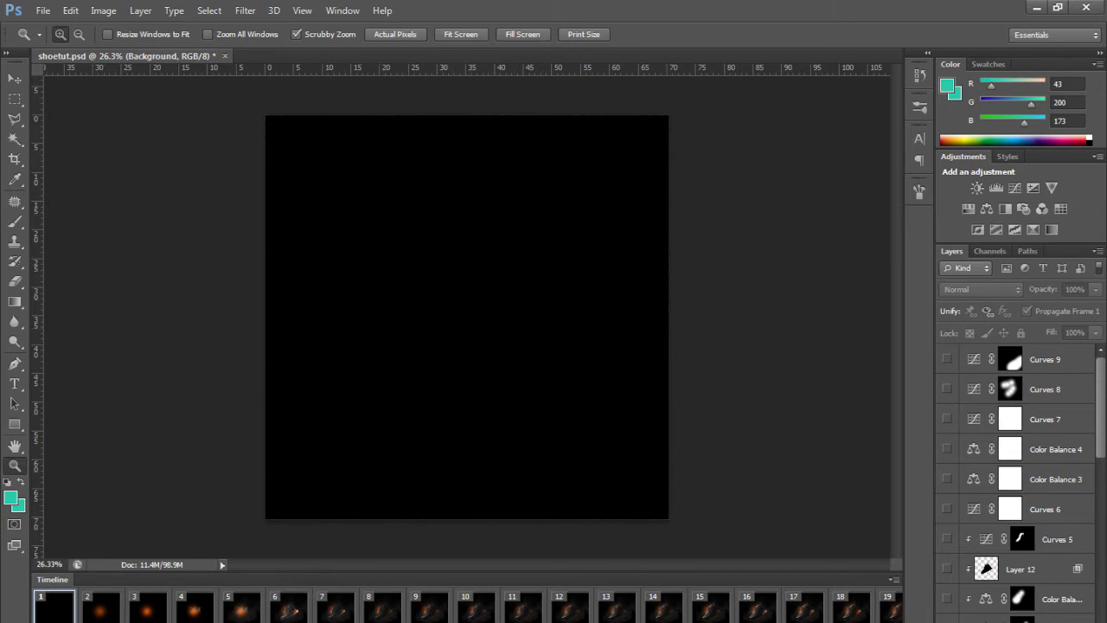
key(space)
Step: Delete every frame from frame 2 to the last one, keeping only the black first frame
click(102, 612)
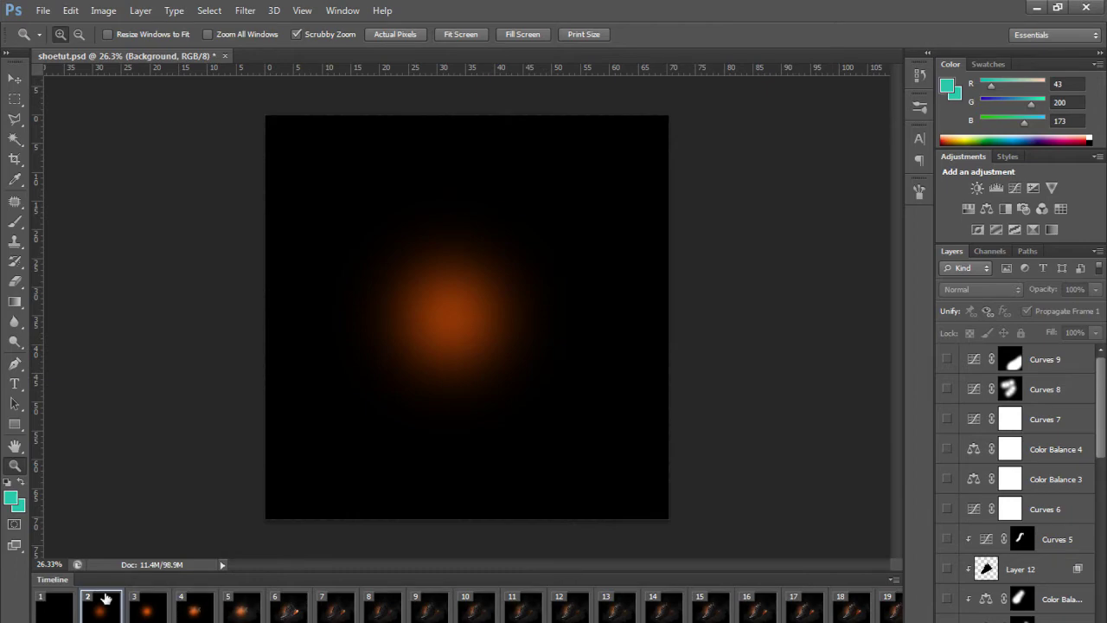
drag(519, 621, 778, 622)
shift+click(865, 609)
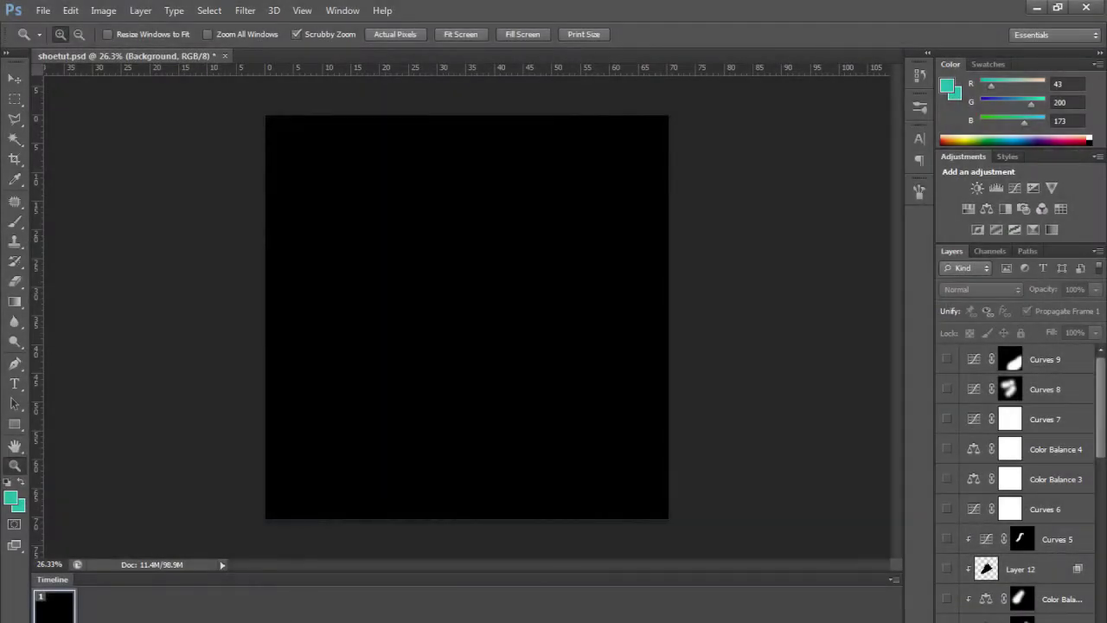
Step: Add frame 2 and reveal only the shoe layer, Layer 2 copy, over the black background
click(223, 619)
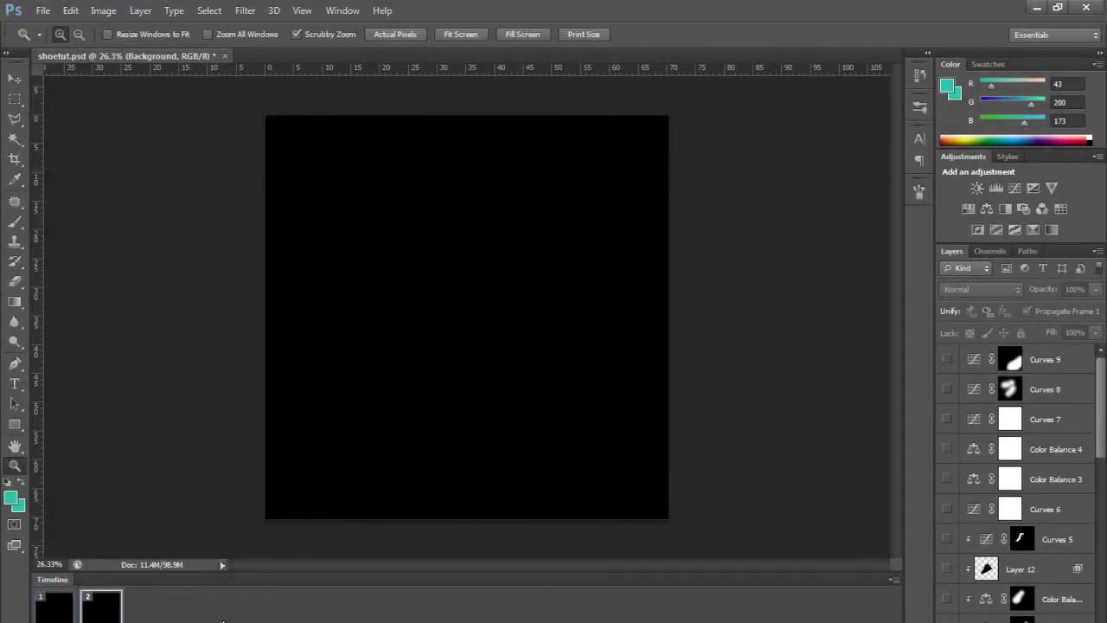
click(57, 614)
click(98, 612)
scroll(1010, 545, down, 10)
click(947, 600)
click(948, 569)
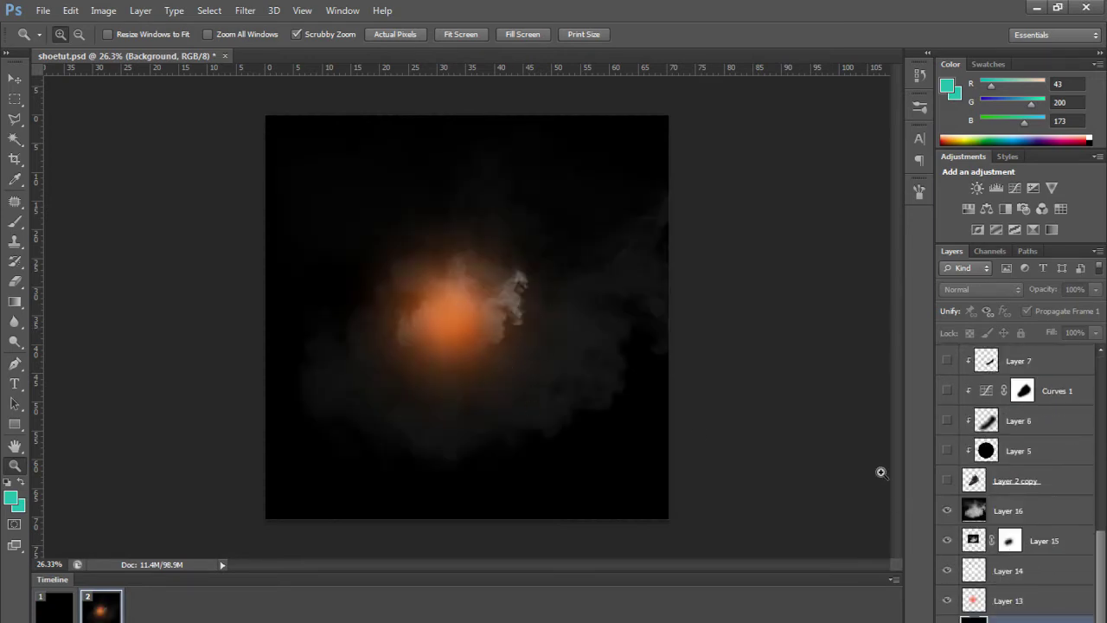
drag(946, 600, 945, 501)
click(947, 480)
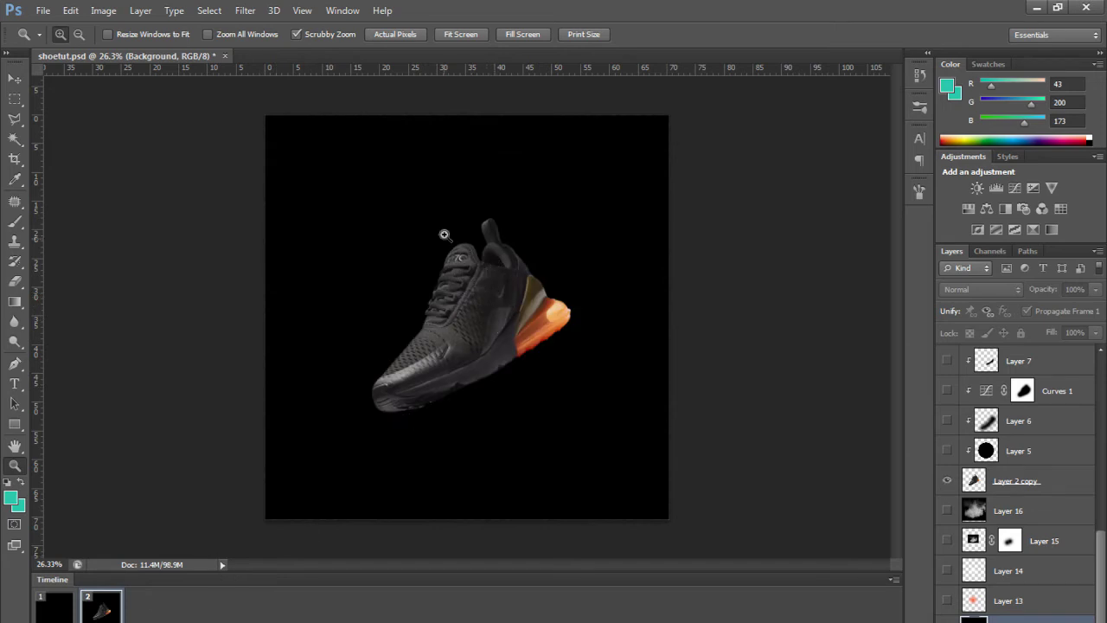
Step: Add frame 3 and reveal the glow and smoke layers, Layer 13 to Layer 16, behind the shoe
click(212, 621)
click(947, 575)
click(947, 605)
click(946, 541)
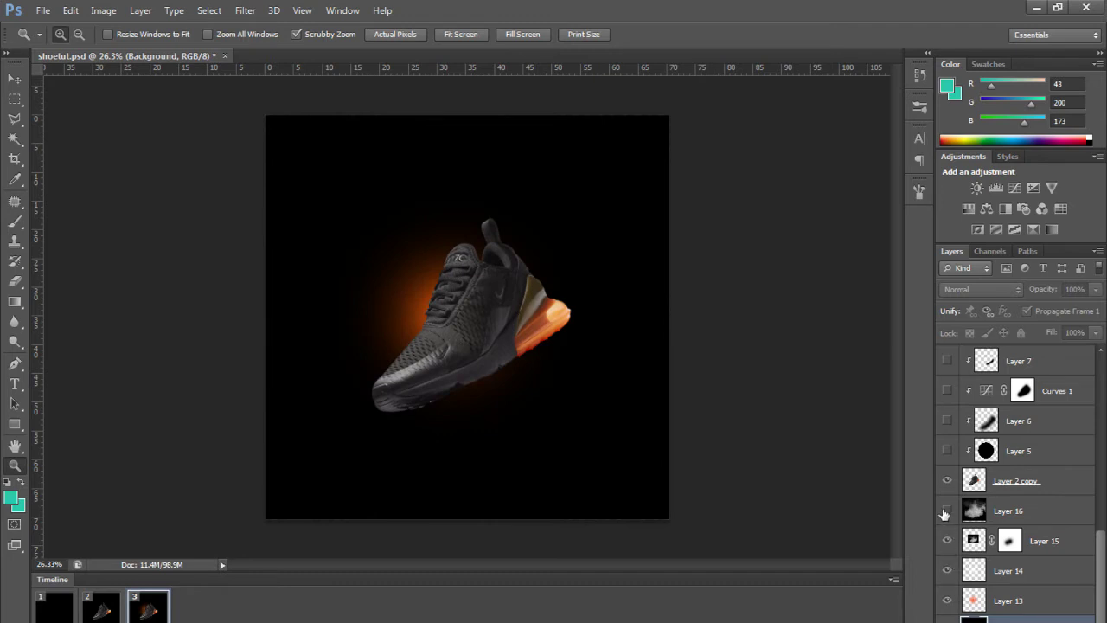
click(947, 511)
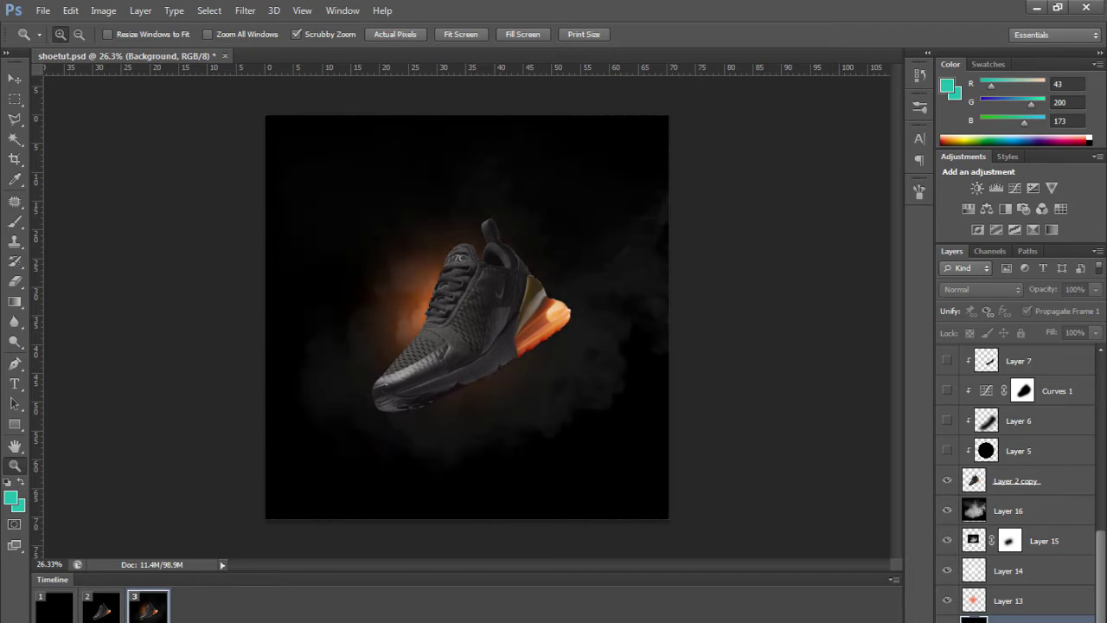
Step: Add frame 4 and reveal Layers 5 to 10, leaving the Curves 1, 2 and 3 adjustments hidden
click(212, 622)
scroll(988, 445, up, 2)
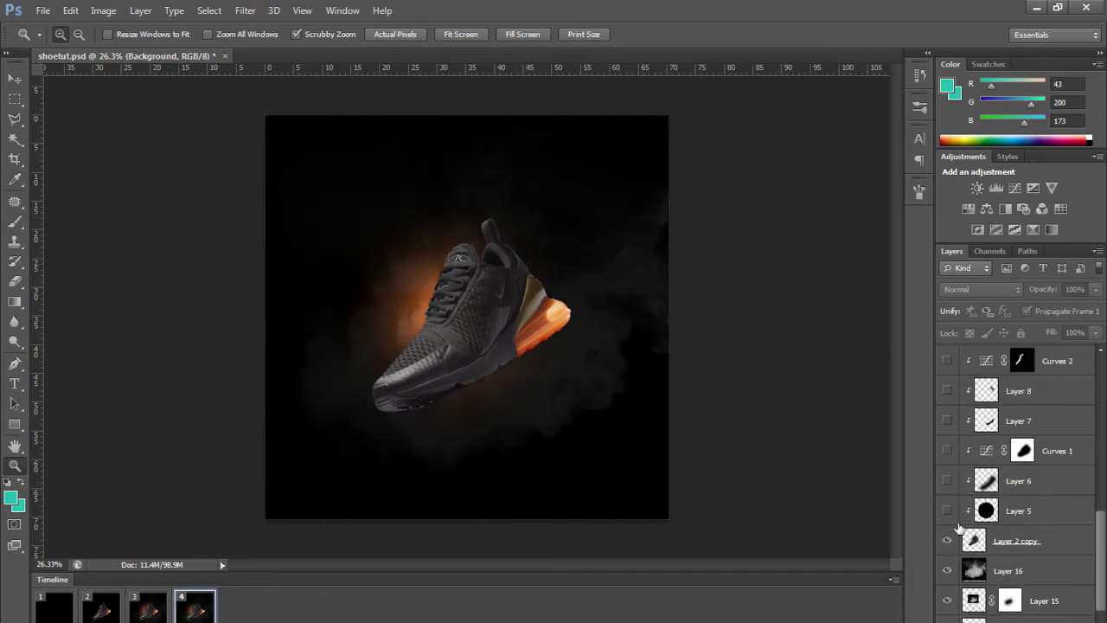
click(947, 512)
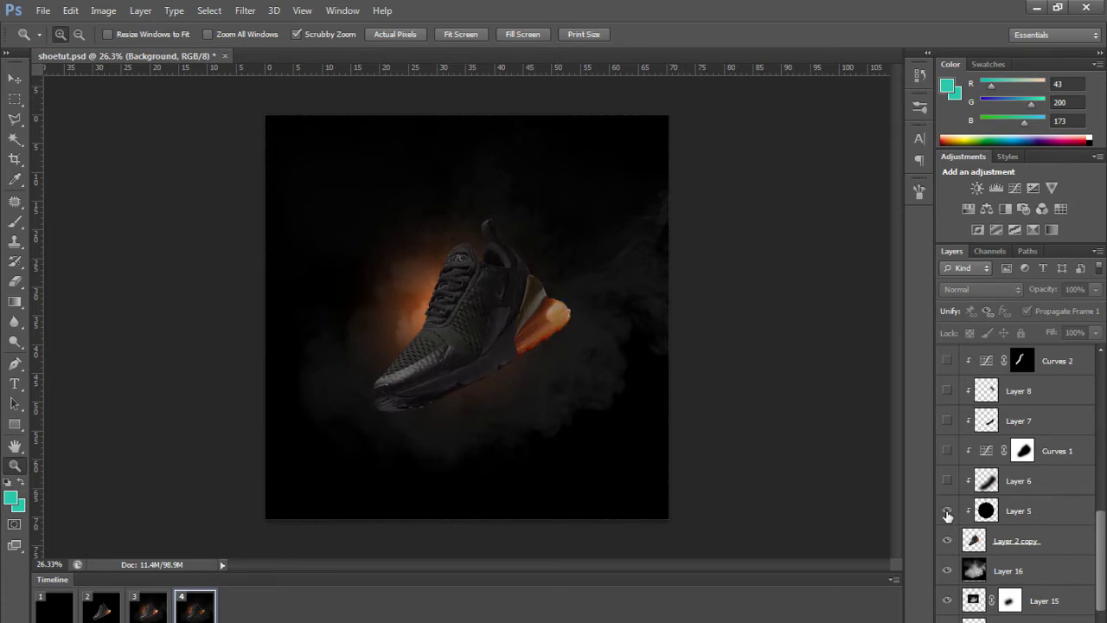
click(946, 480)
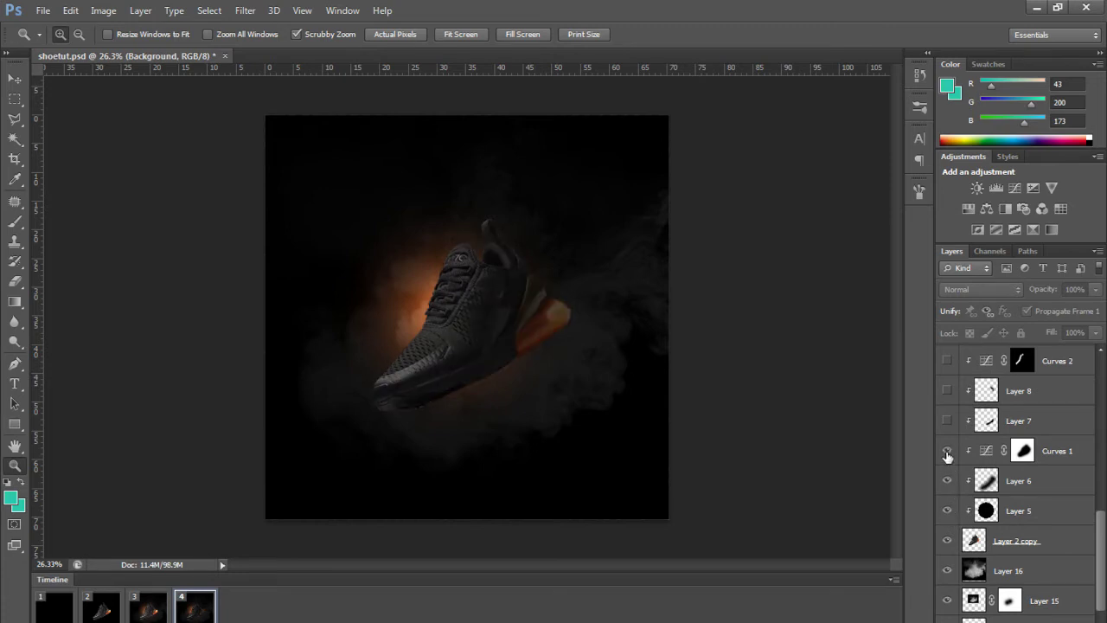
click(947, 451)
click(947, 452)
click(948, 421)
scroll(942, 397, up, 3)
click(945, 449)
click(945, 450)
click(948, 392)
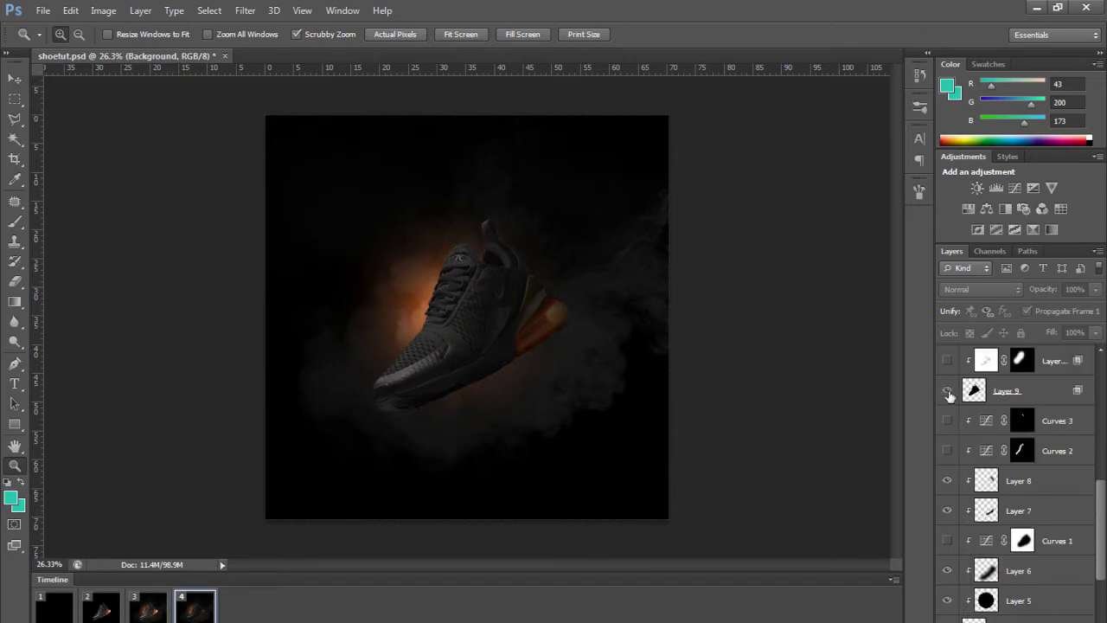
scroll(947, 396, up, 4)
click(947, 422)
scroll(948, 428, up, 3)
scroll(951, 471, up, 3)
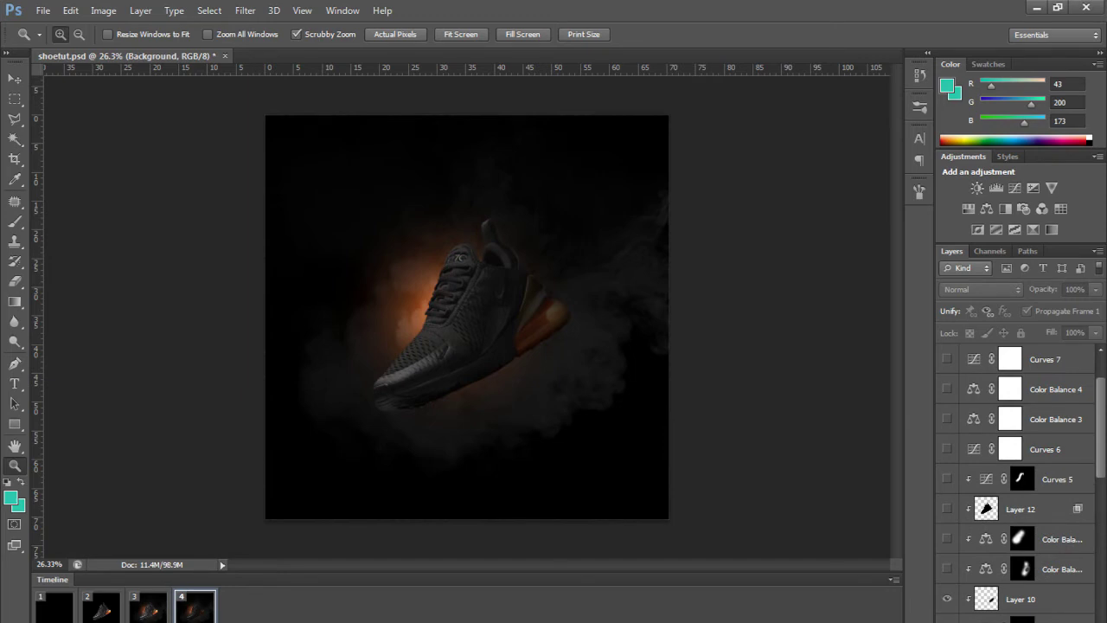
Step: Add frame 5 and reveal Curves 1, Curves 2, Curves 3, the masked layer clipped above Layer 9, and Curves 4
click(185, 622)
scroll(982, 541, down, 8)
scroll(987, 540, up, 3)
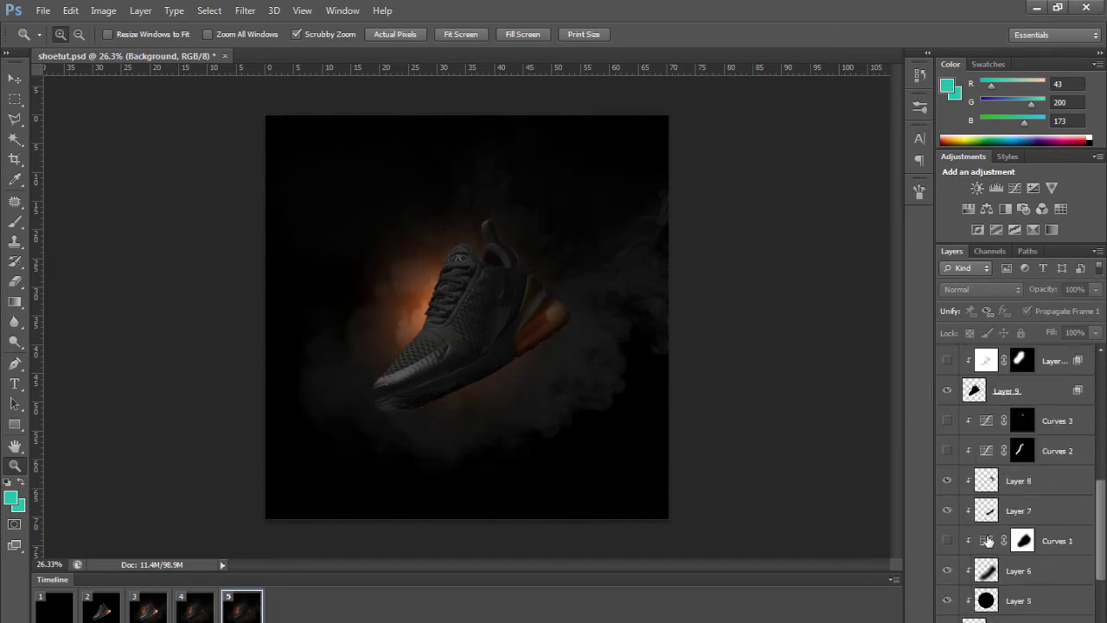
click(947, 540)
scroll(948, 538, up, 2)
click(948, 511)
click(948, 482)
scroll(948, 475, up, 1)
click(948, 452)
scroll(947, 453, up, 1)
click(948, 451)
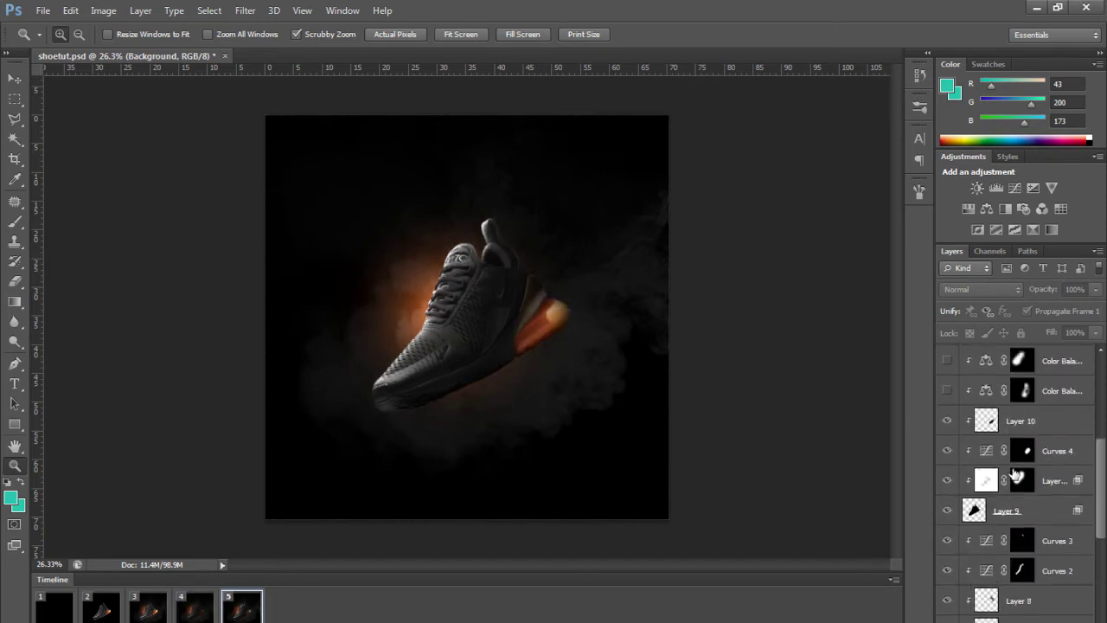
scroll(1016, 471, up, 4)
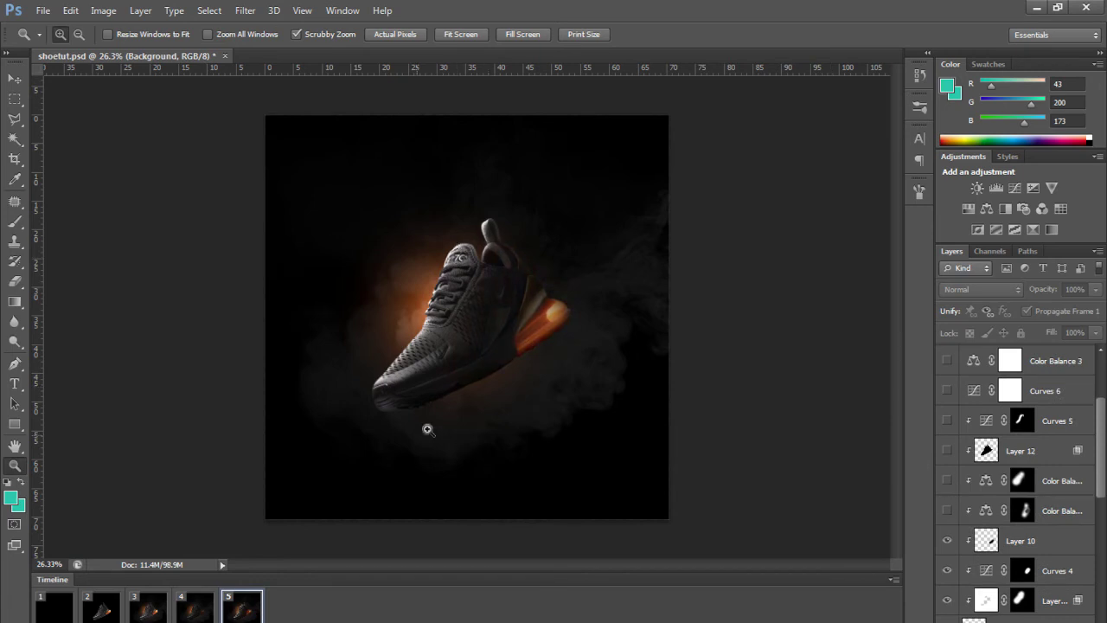
Step: Add frame 6 and reveal the clipped Color Balance adjustments above Layer 10 together with Layer 12
click(192, 621)
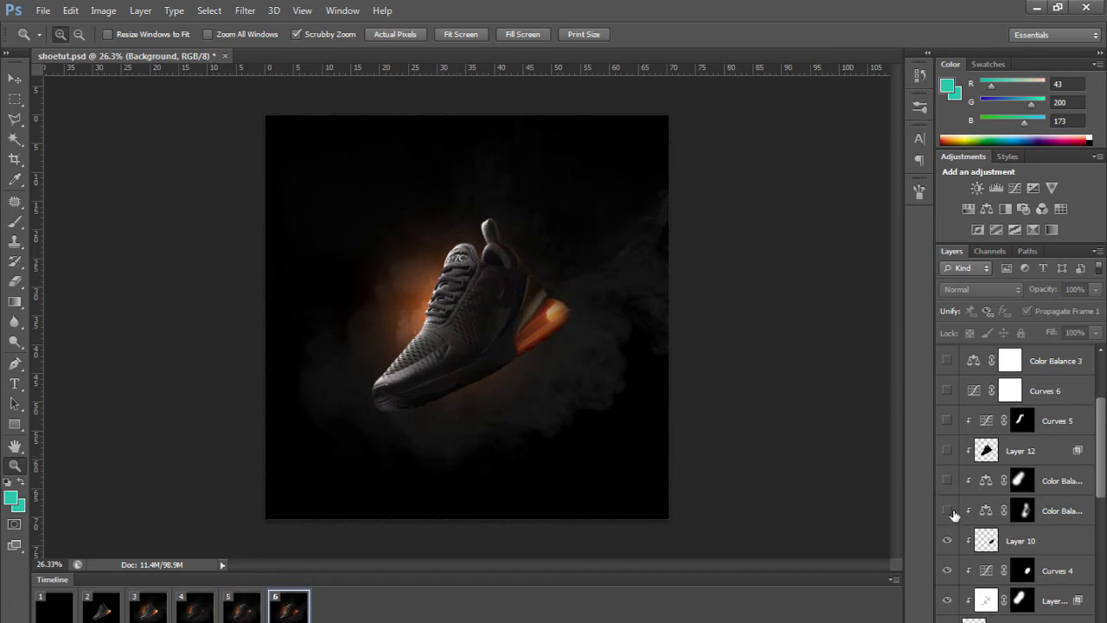
click(947, 480)
click(947, 450)
scroll(951, 453, up, 3)
Step: Add frame 7 and reveal the remaining adjustment layers from Curves 6 up to Curves 9
key(F2)
drag(946, 508, 945, 368)
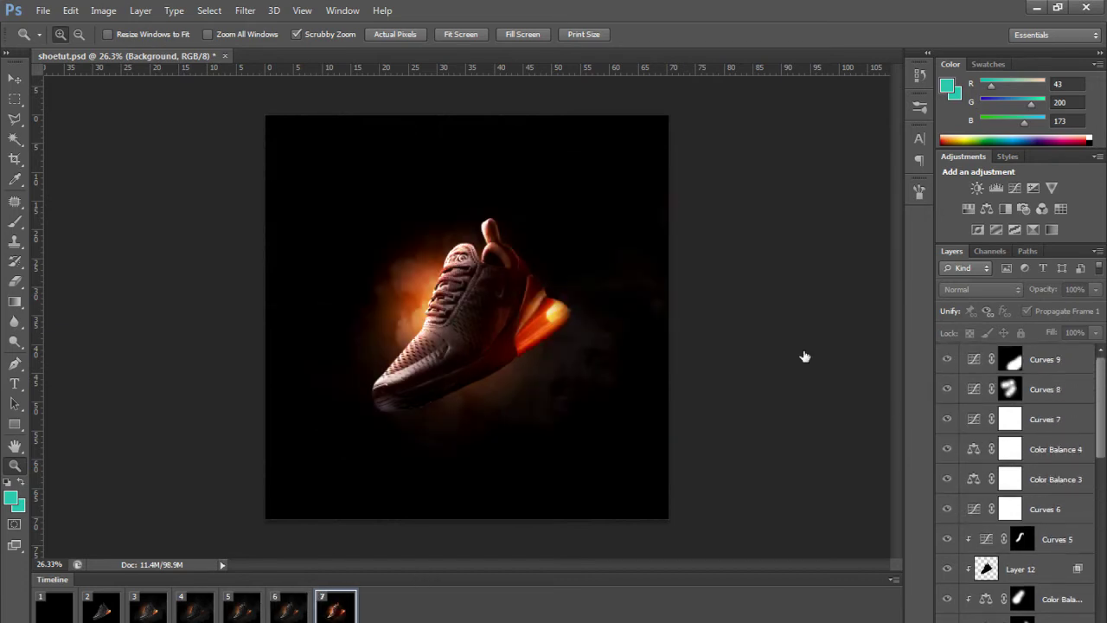
scroll(991, 449, down, 5)
Step: Examine frames 1 to 7 one by one and play the animation to check the build-up of the shoe
click(106, 618)
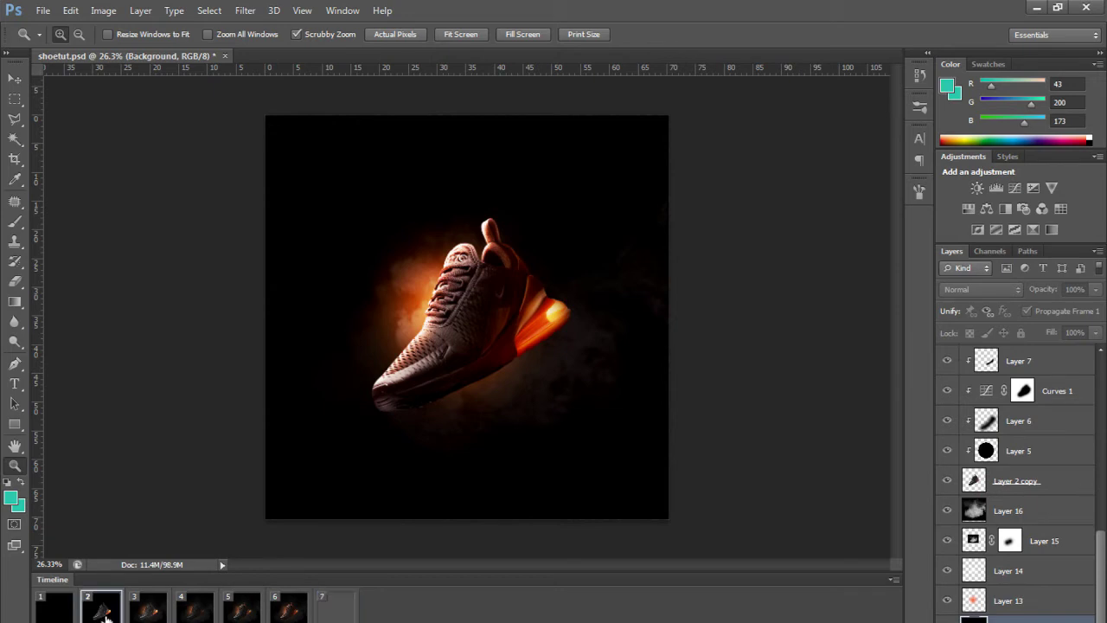
click(59, 617)
click(97, 613)
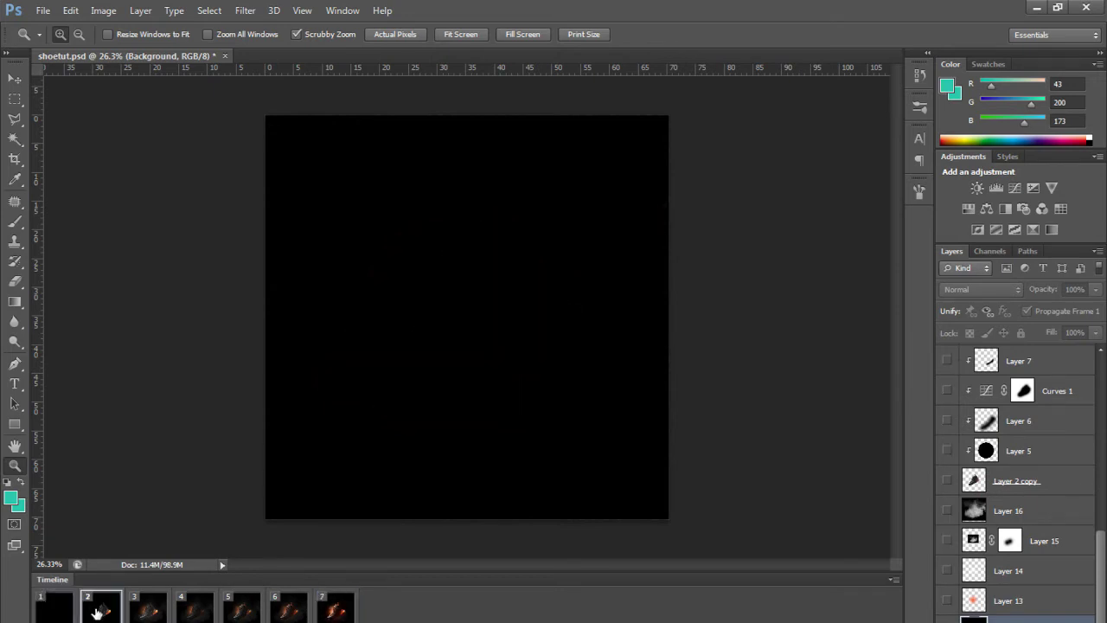
click(144, 611)
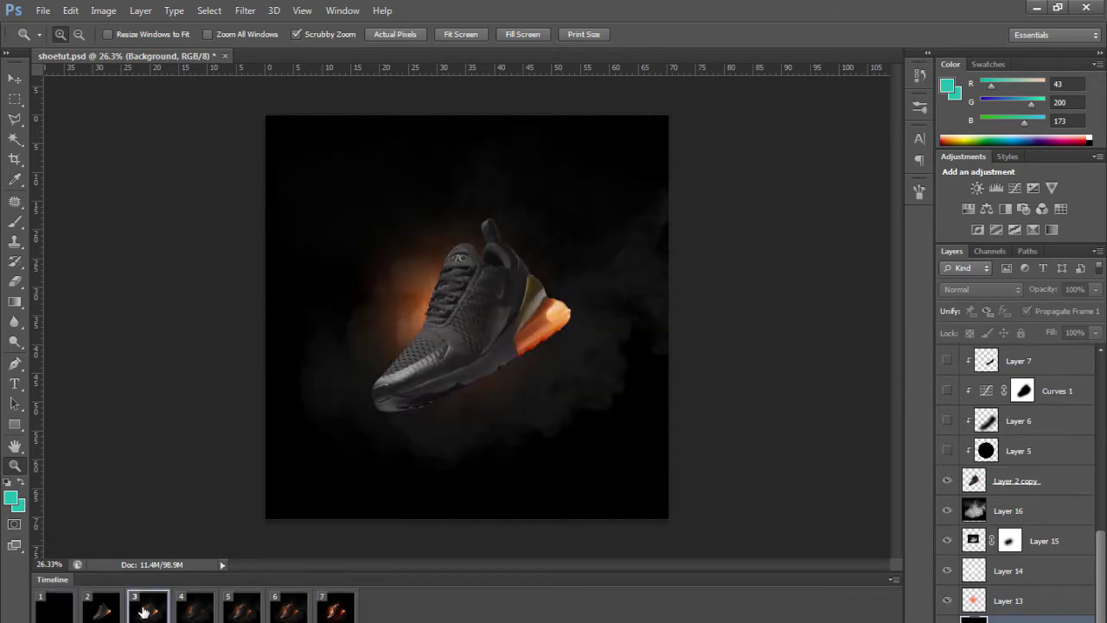
click(190, 611)
click(248, 612)
click(290, 612)
click(344, 611)
key(space)
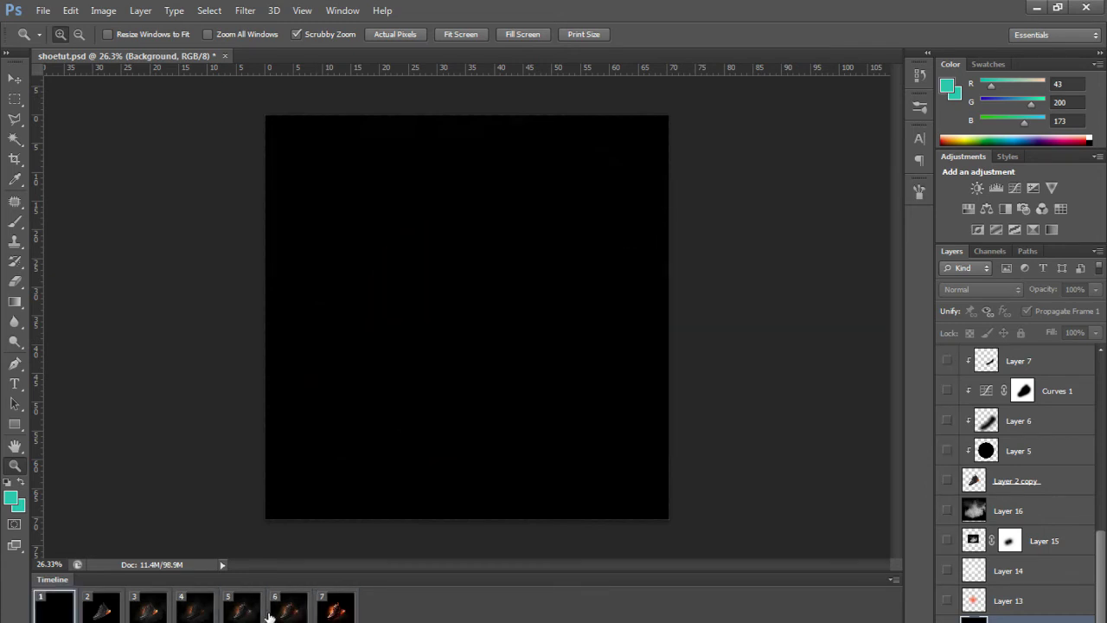
Step: Set the delay of all seven frames to 0.5 seconds and play the animation
shift+click(337, 610)
click(333, 618)
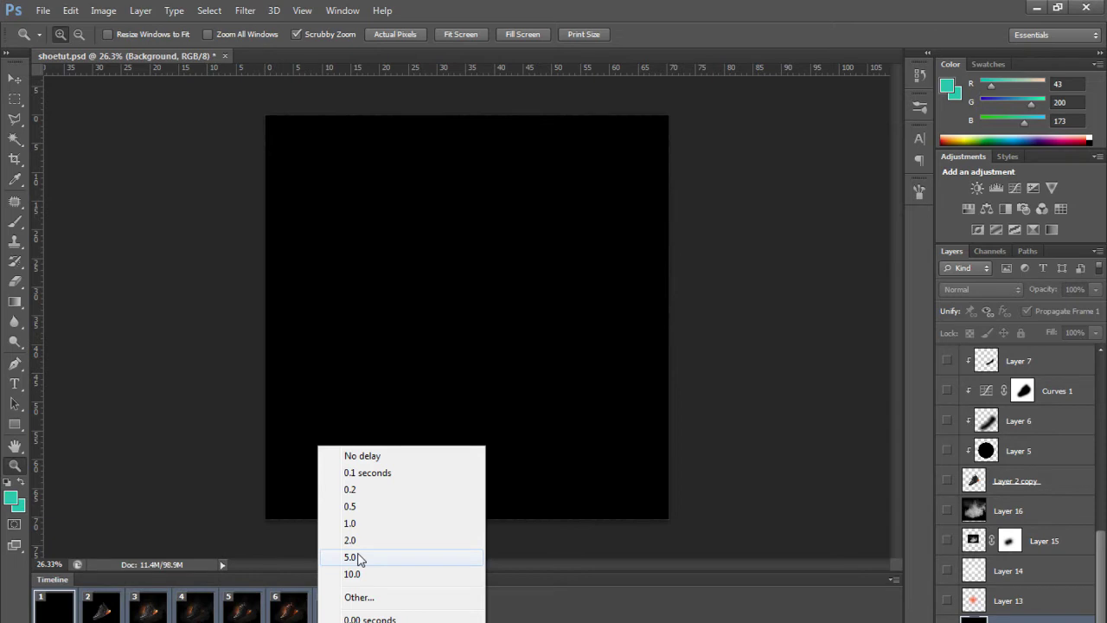
click(358, 506)
key(space)
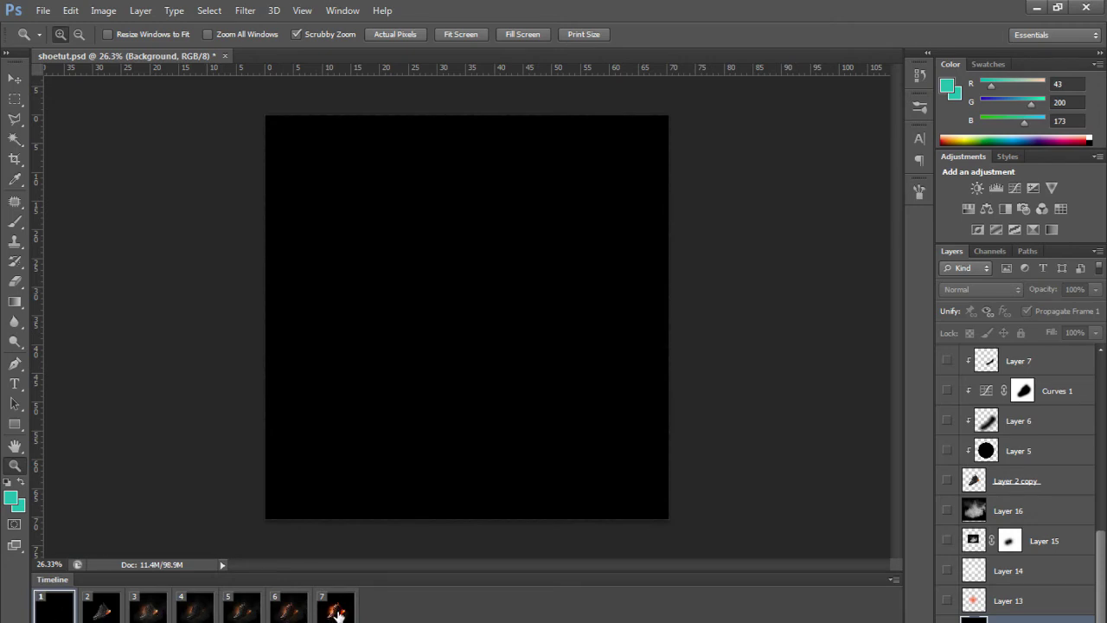
Step: Tween frames 2 and 3 with 3 added frames, using all layers with position, opacity and effects
click(86, 610)
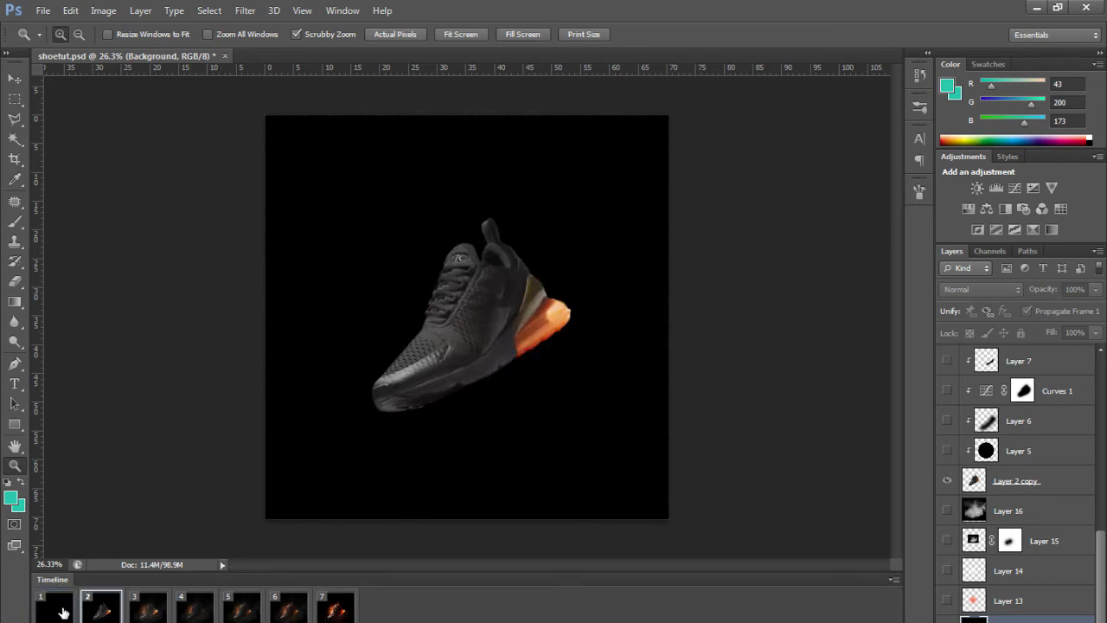
click(159, 610)
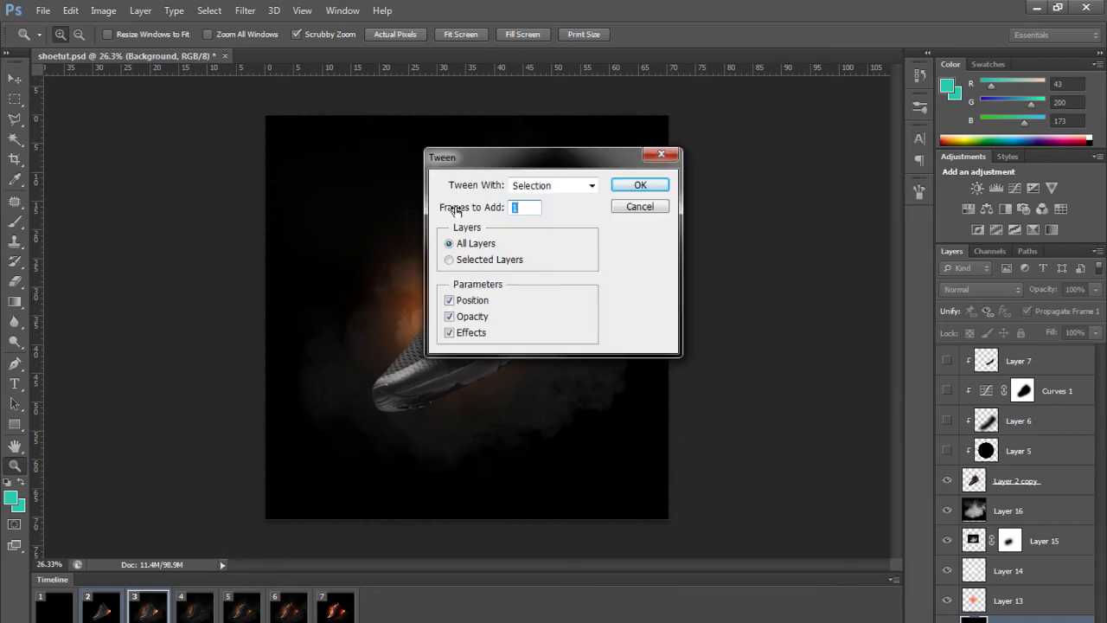
text(3)
click(643, 188)
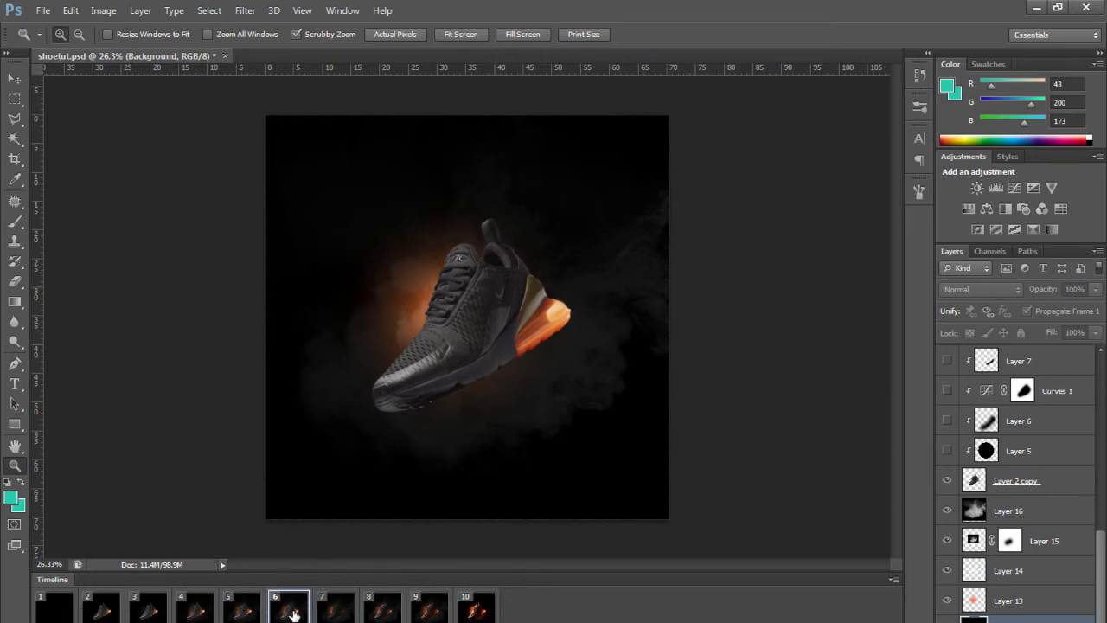
Step: Tween frames 6 and 7 with 3 added frames for all layers
click(119, 609)
click(287, 611)
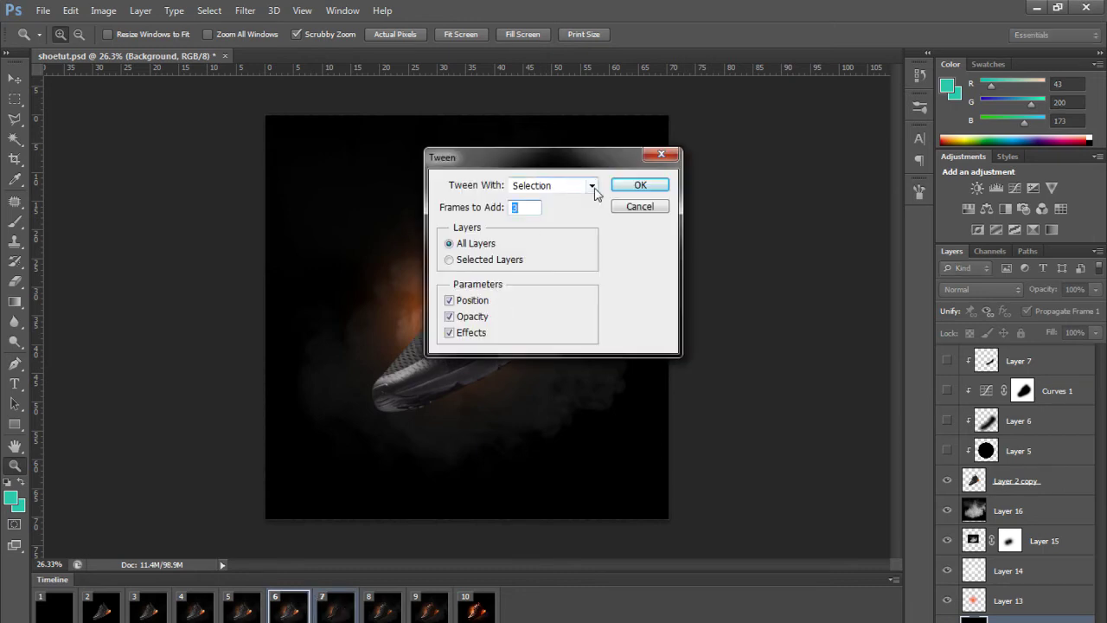
click(647, 190)
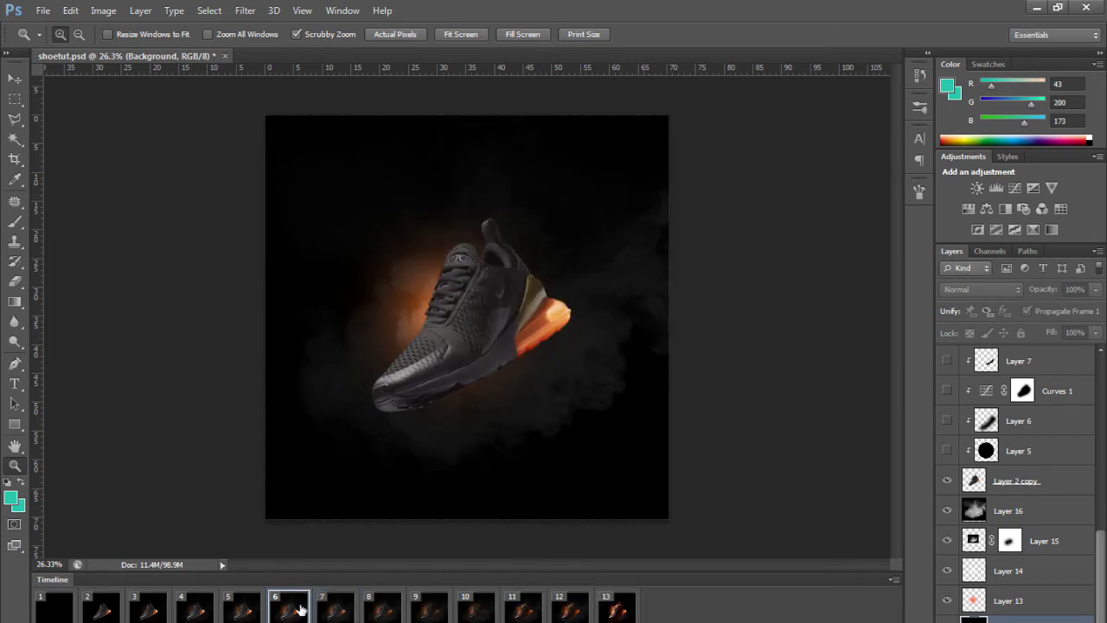
Step: Tween frames 10 and 11 with 3 added frames, using all layers with position, opacity and effects
click(335, 610)
click(396, 610)
click(436, 611)
click(466, 610)
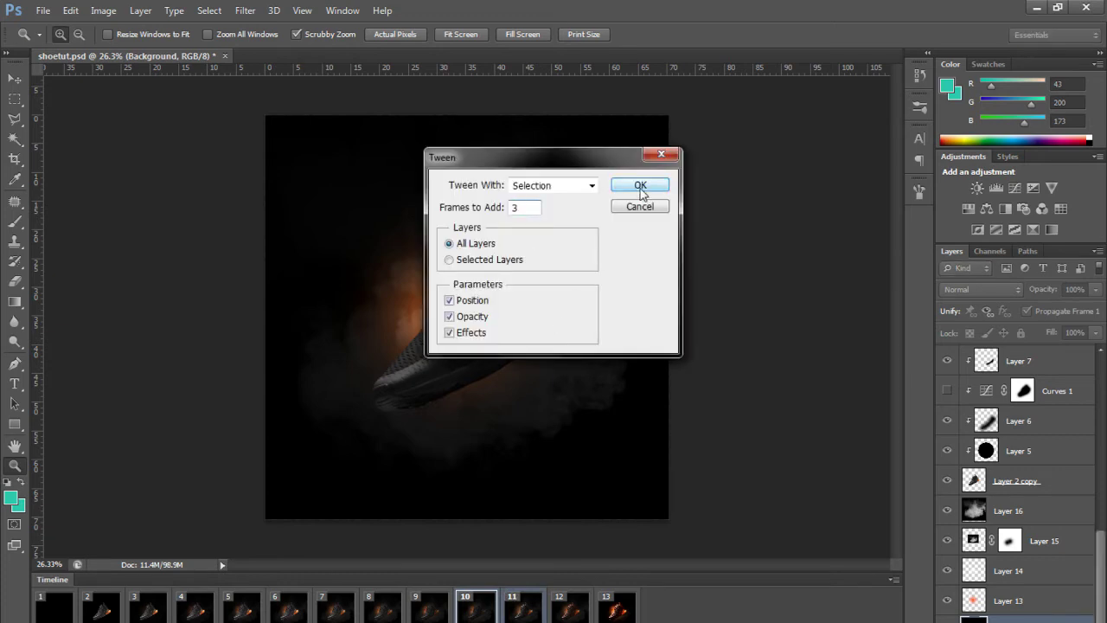
click(641, 187)
Step: Tween frames 14 and 15 with 3 added frames for all layers and all parameters
click(518, 610)
click(616, 610)
click(657, 610)
shift+click(709, 610)
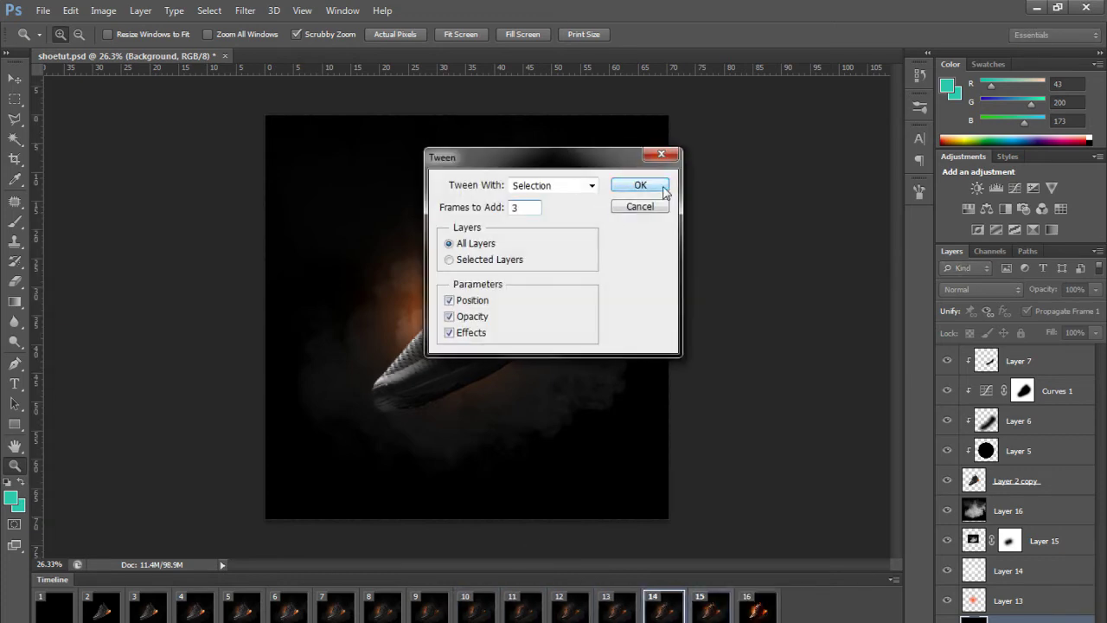
click(661, 189)
Step: Tween frames 18 and 19, and tween frames 1 and 2 so the shoe fades in from black
click(884, 610)
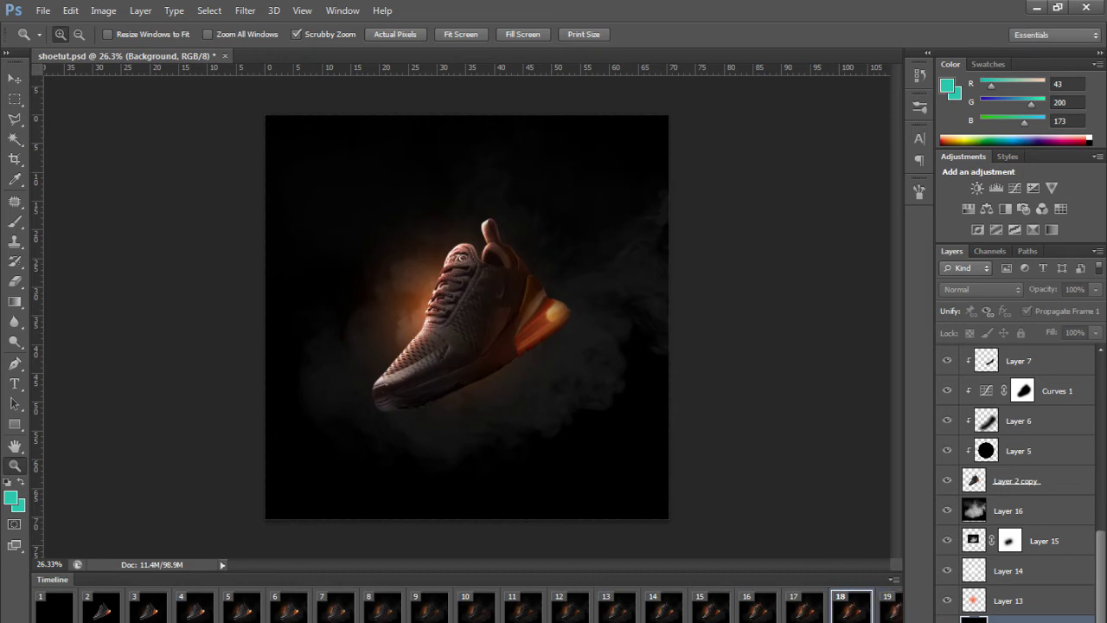
click(53, 607)
key(space)
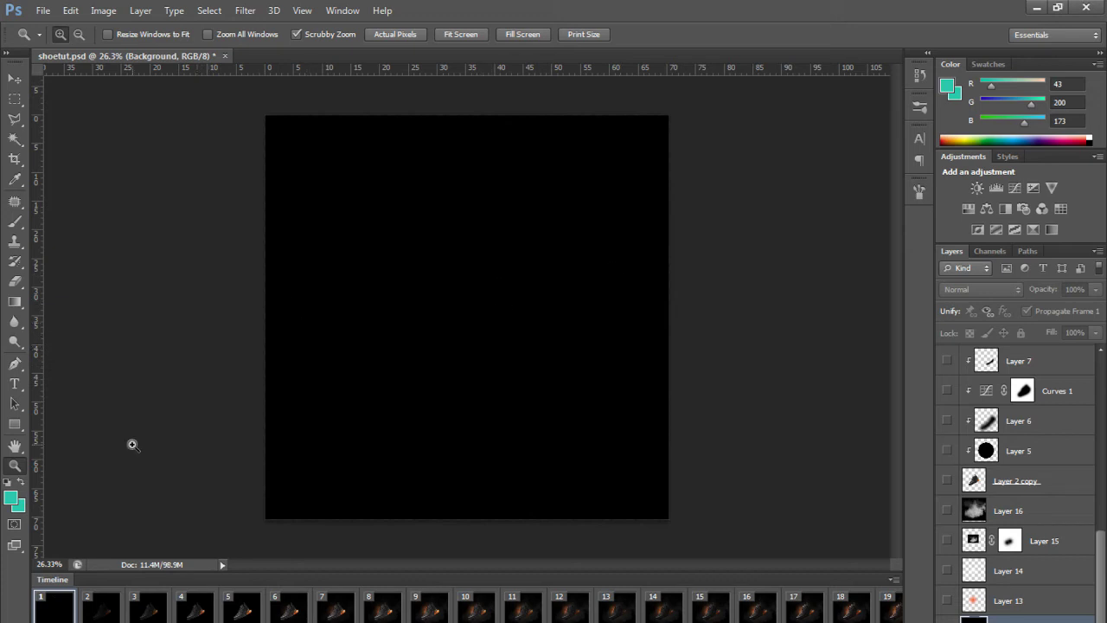
Step: Step through frames 2 to 4 to check the shoe's fade-in, and view the first frame and frame 15
click(91, 608)
click(144, 612)
key(Right)
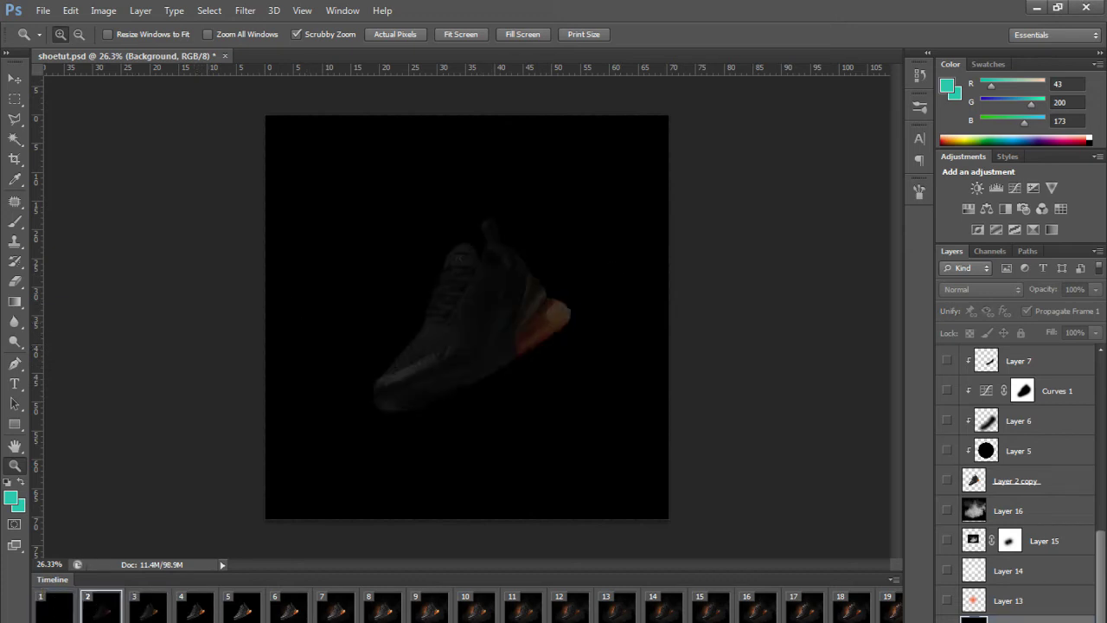
key(Right)
key(Right)
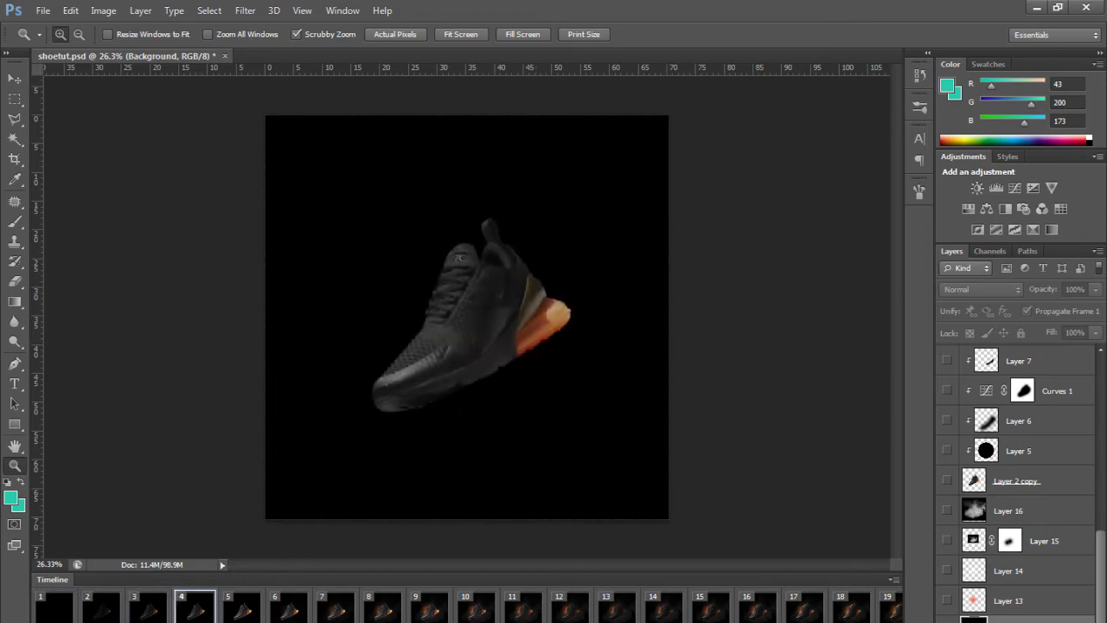
click(53, 612)
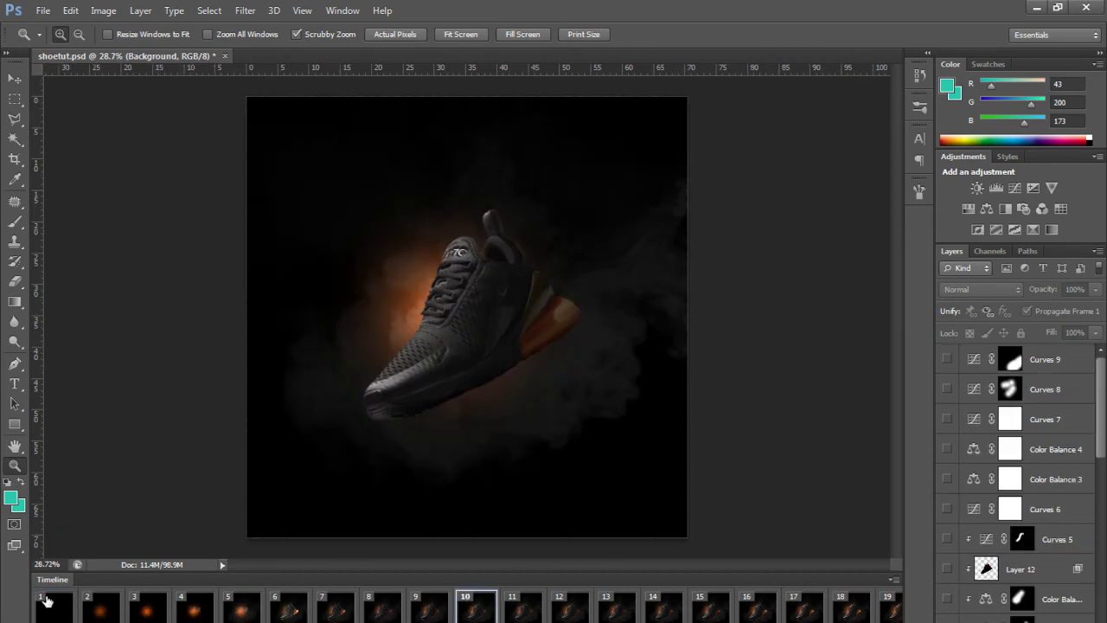
click(709, 611)
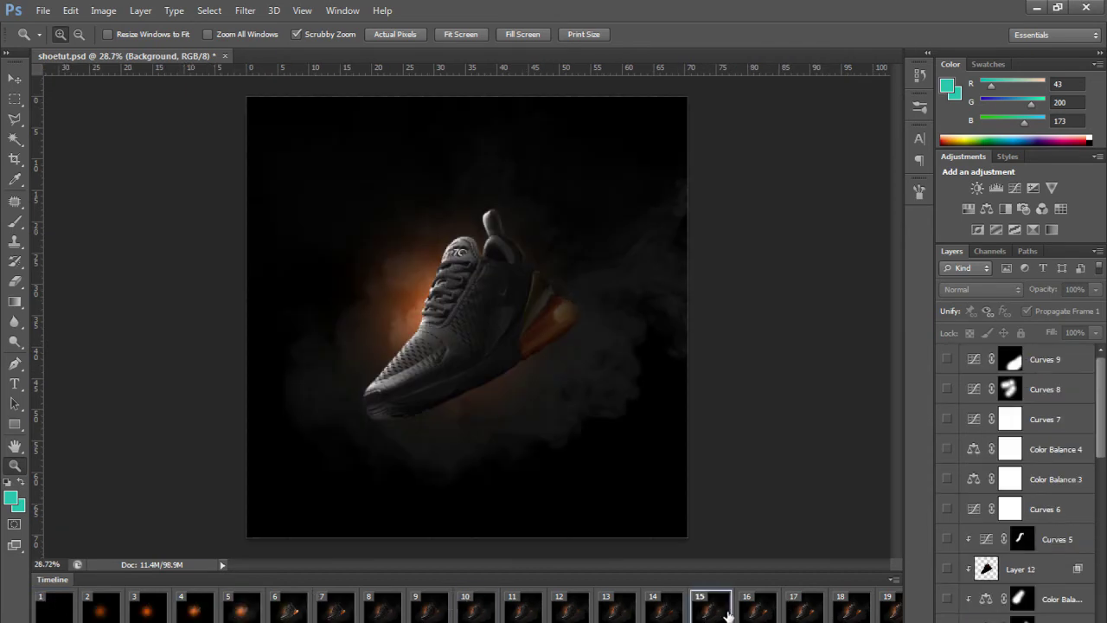
Step: Open Save for Web for the animation as a GIF with 256 colors and 100% dither
click(42, 10)
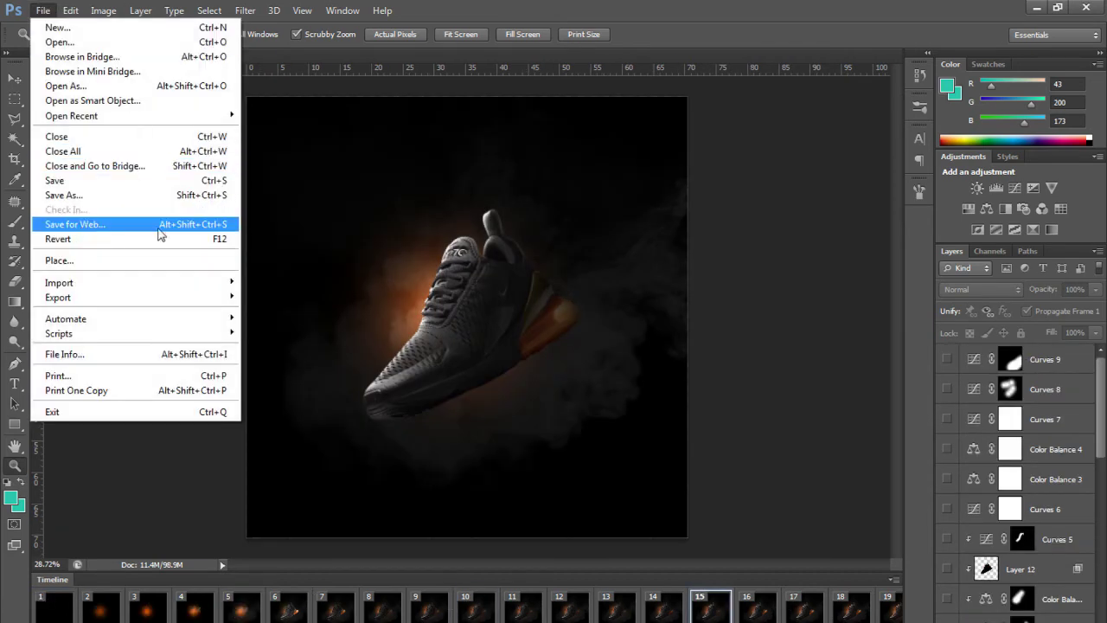
click(227, 224)
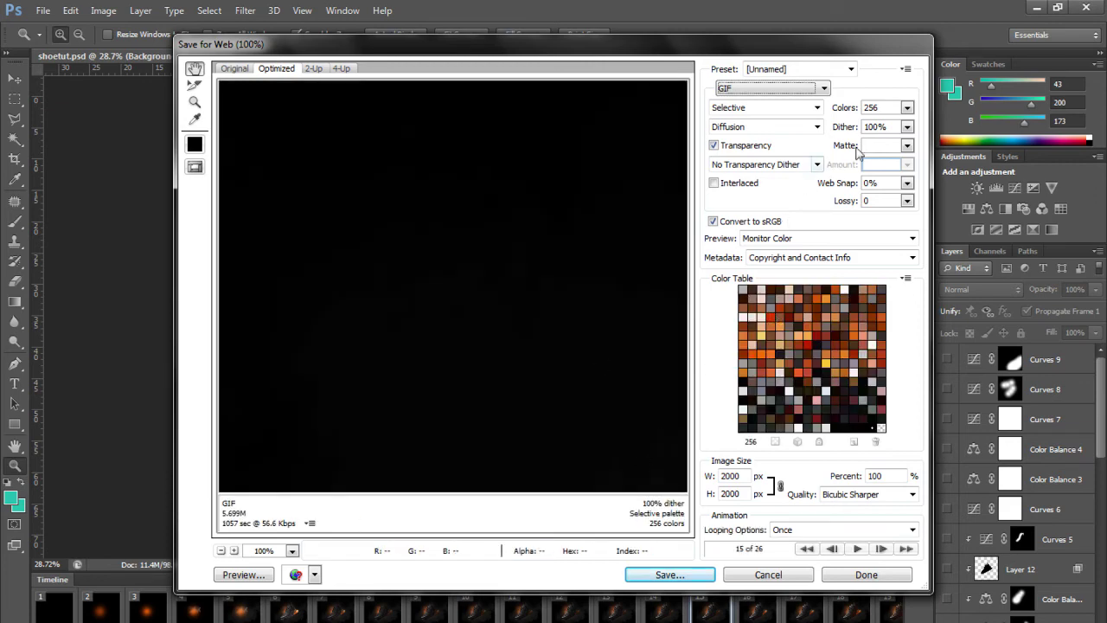
click(906, 109)
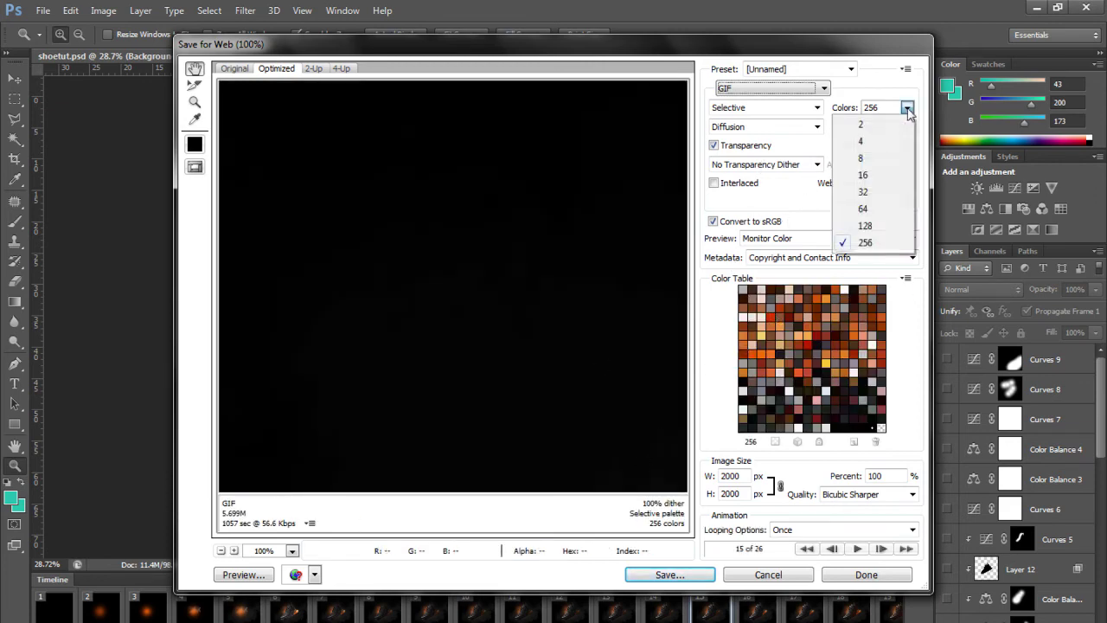
click(922, 148)
click(905, 127)
click(905, 154)
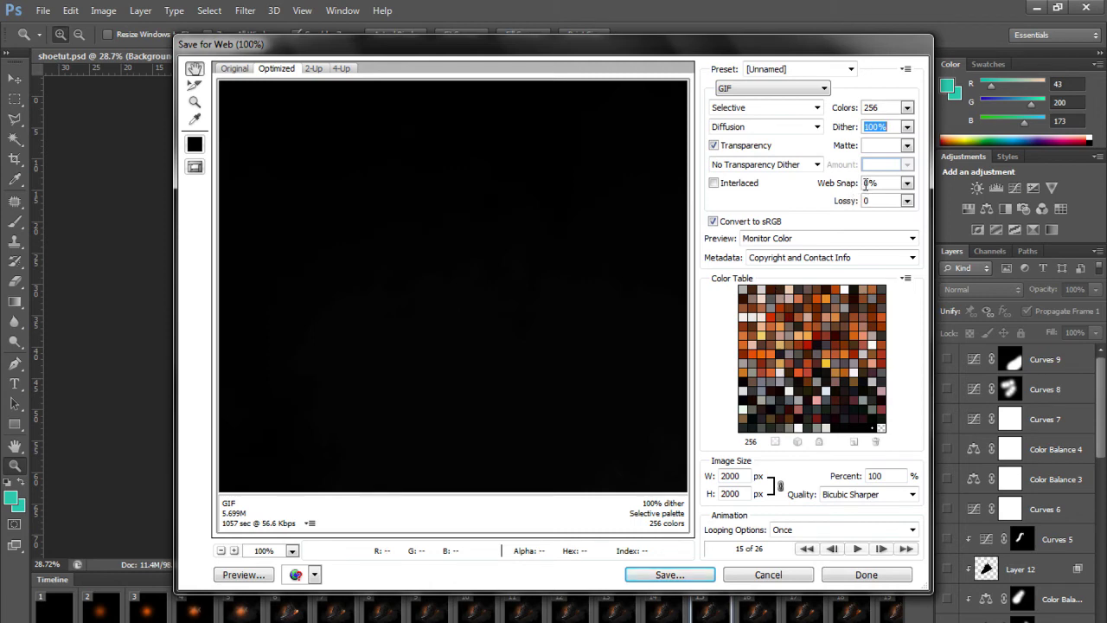
click(907, 110)
click(908, 235)
Step: Scale the exported GIF to 50 percent and set its looping option to Forever
click(875, 477)
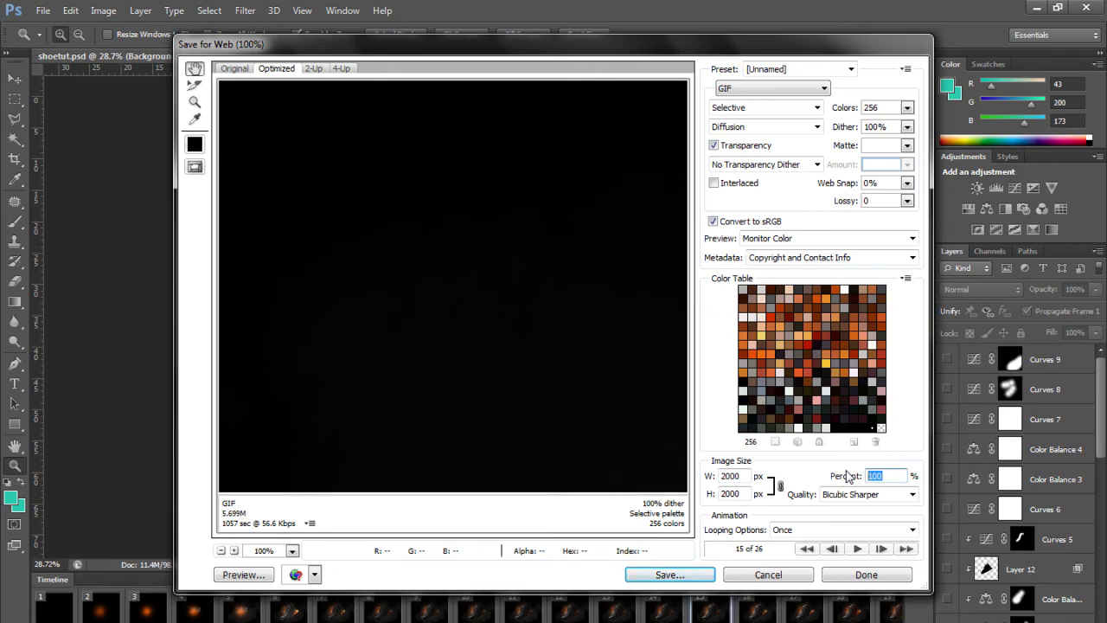
text(50)
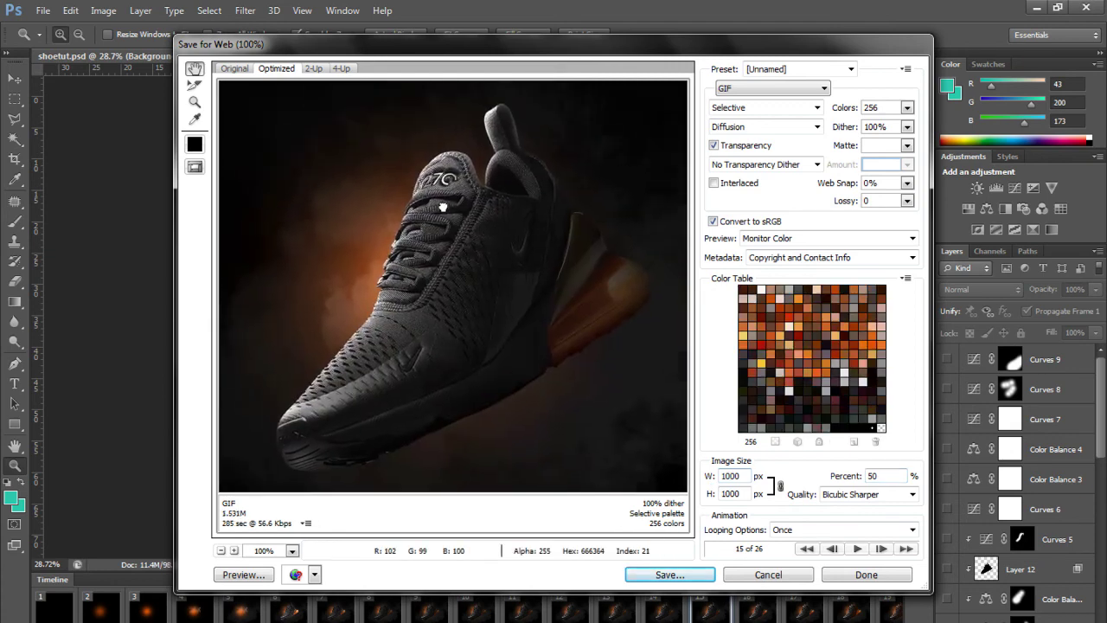
drag(441, 206, 471, 217)
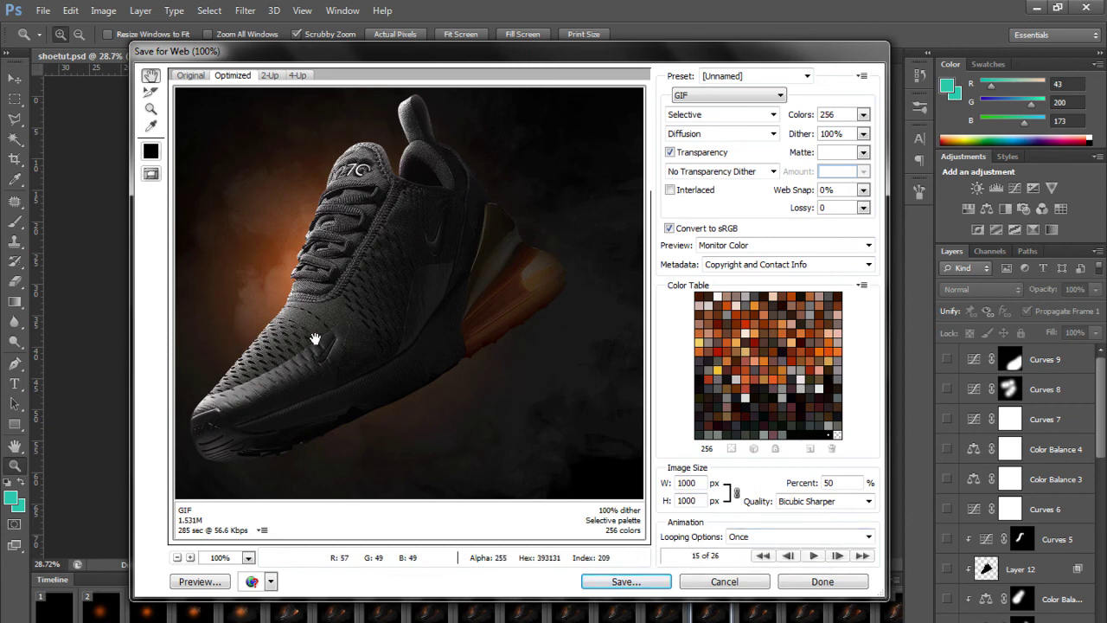
click(745, 536)
click(748, 567)
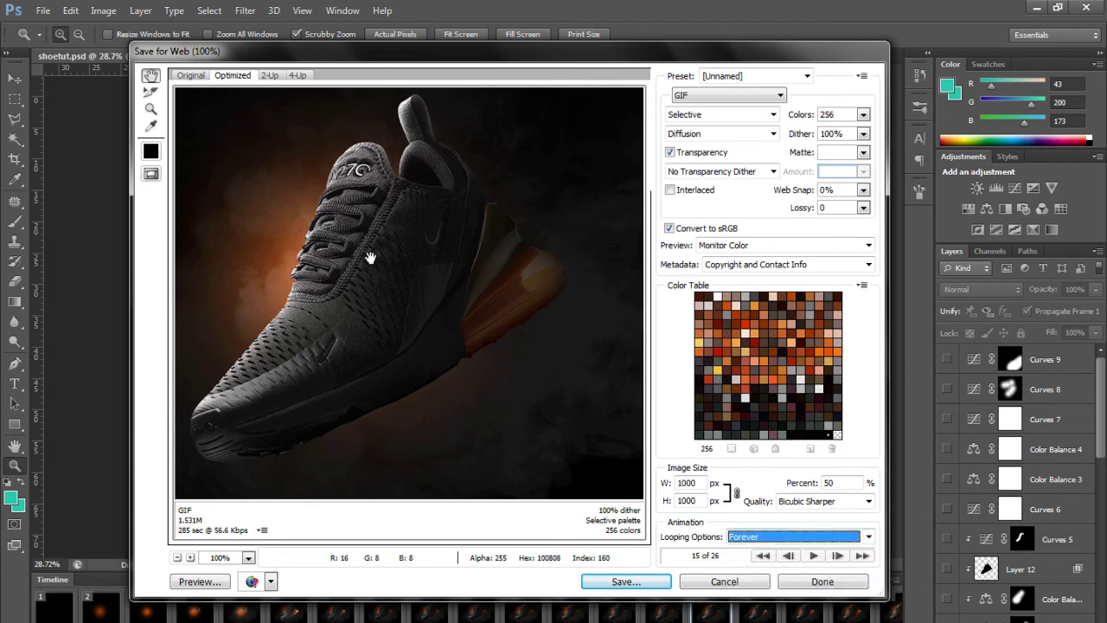
Step: Save the GIF and open the saved file from the Design folder to view it
click(624, 582)
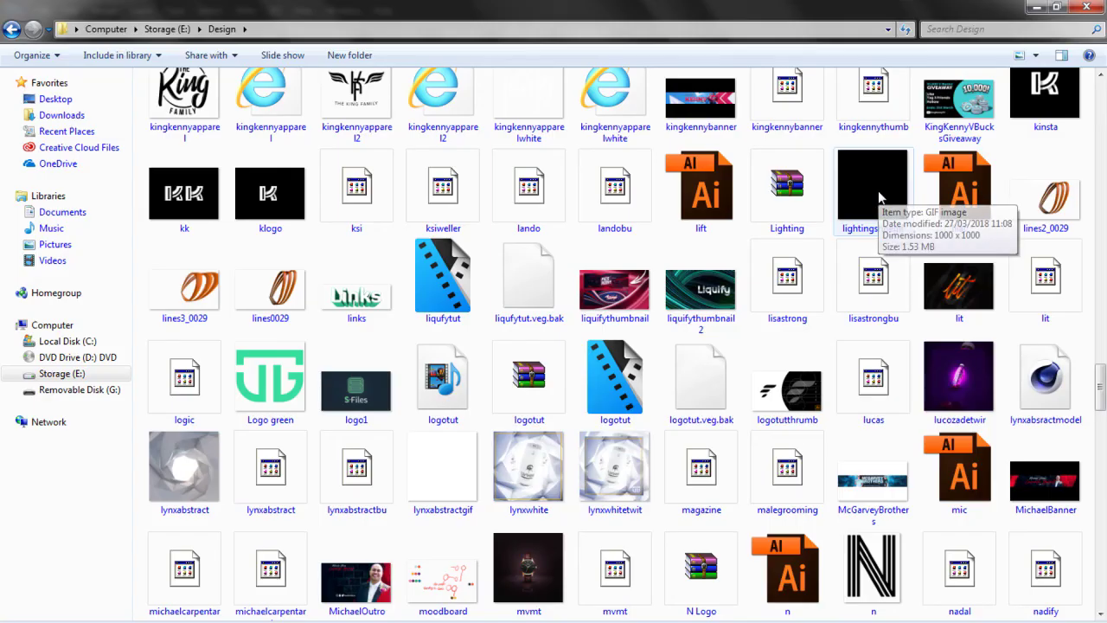
click(869, 201)
double_click(869, 201)
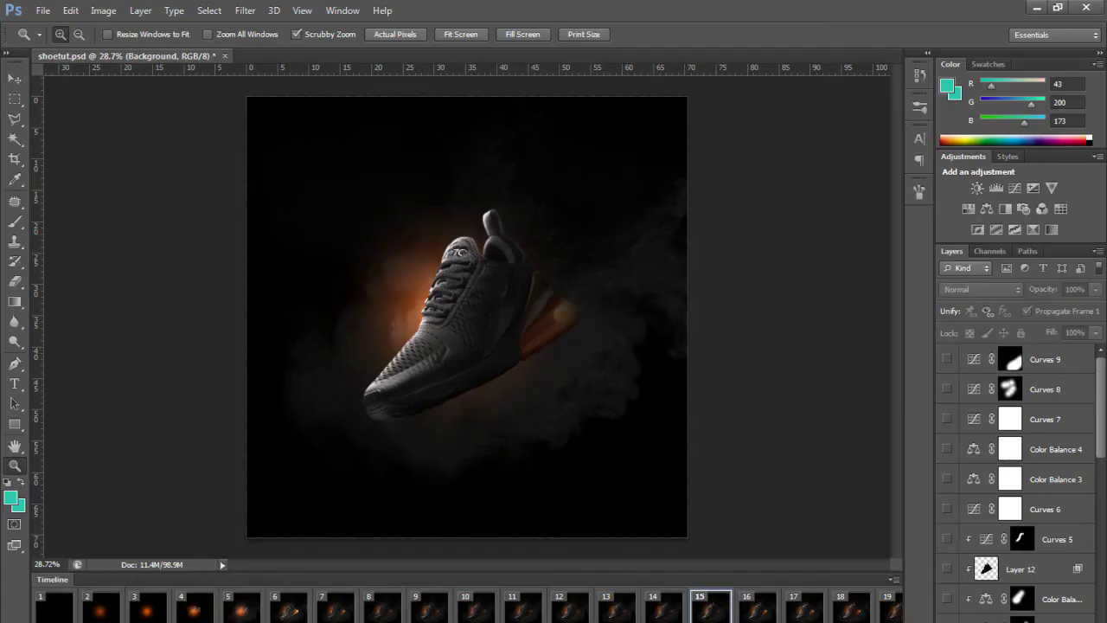
Step: Set the delay of the final frame, frame 26, to 5 seconds
scroll(467, 609, right, 5)
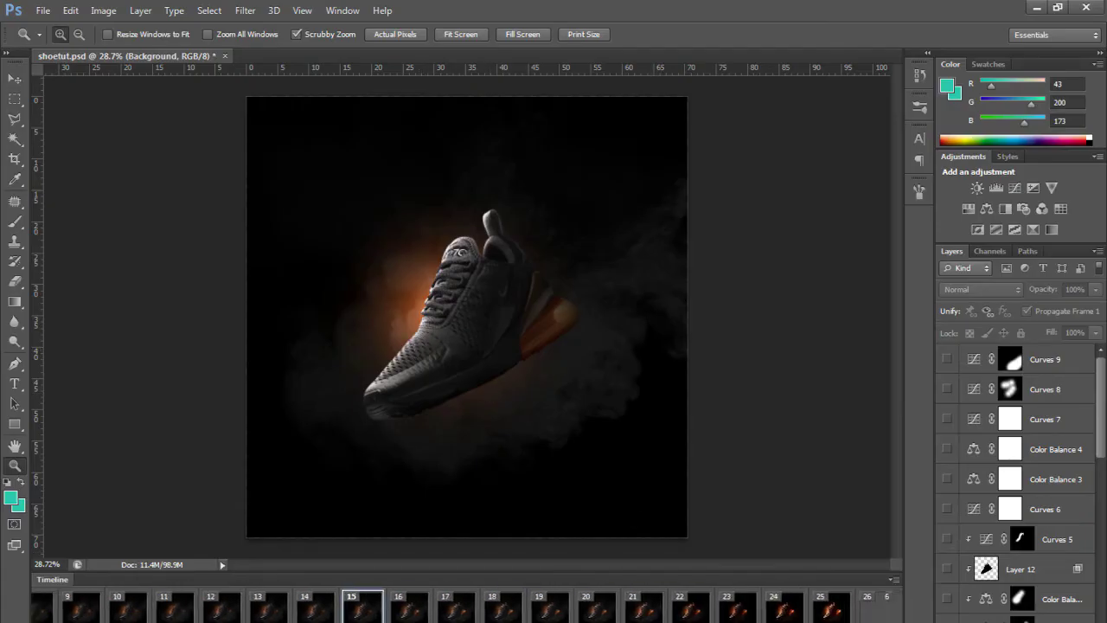
click(867, 615)
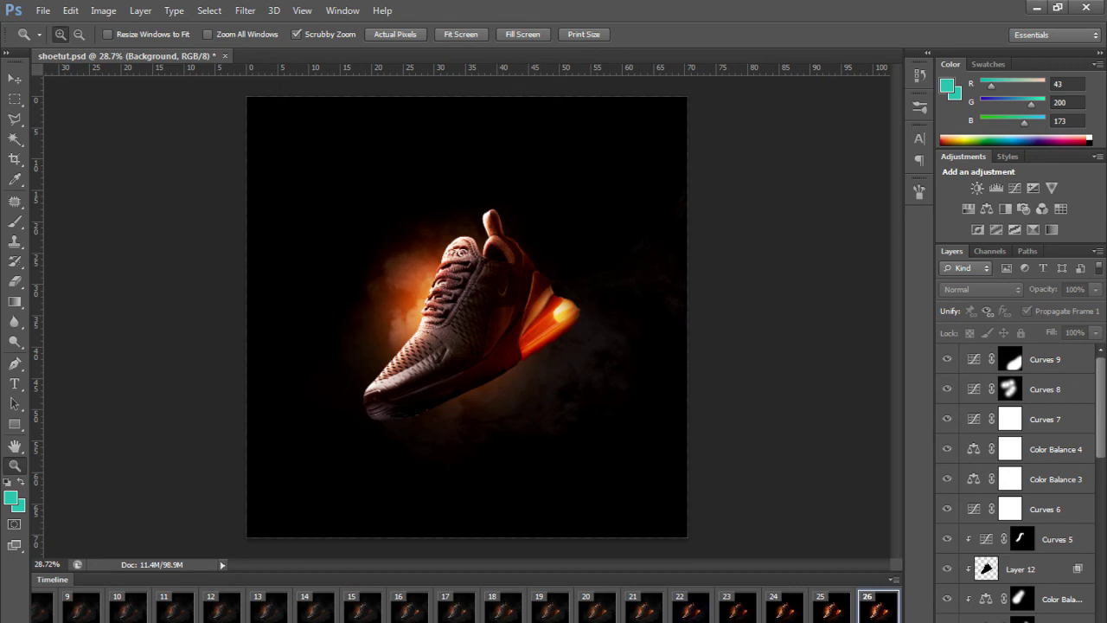
click(875, 616)
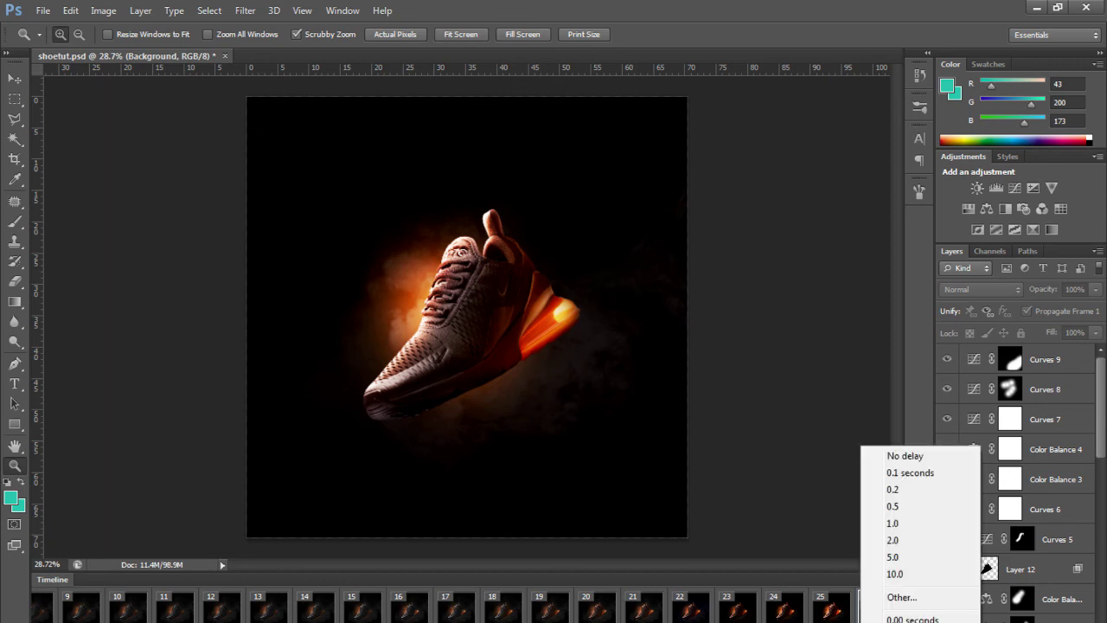
click(900, 558)
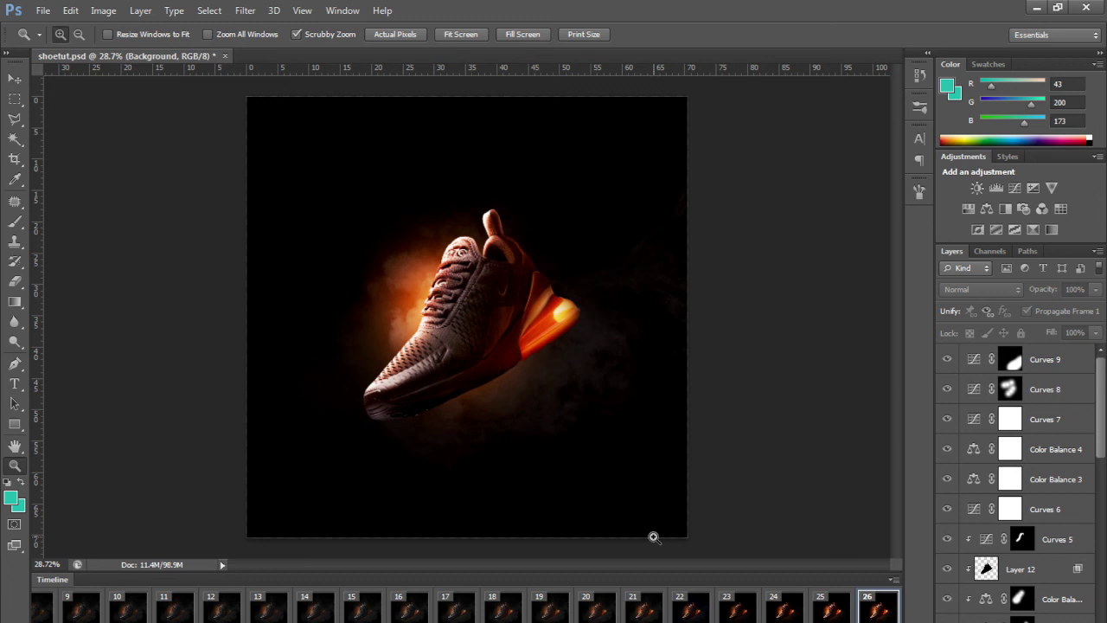
scroll(270, 596, up, 5)
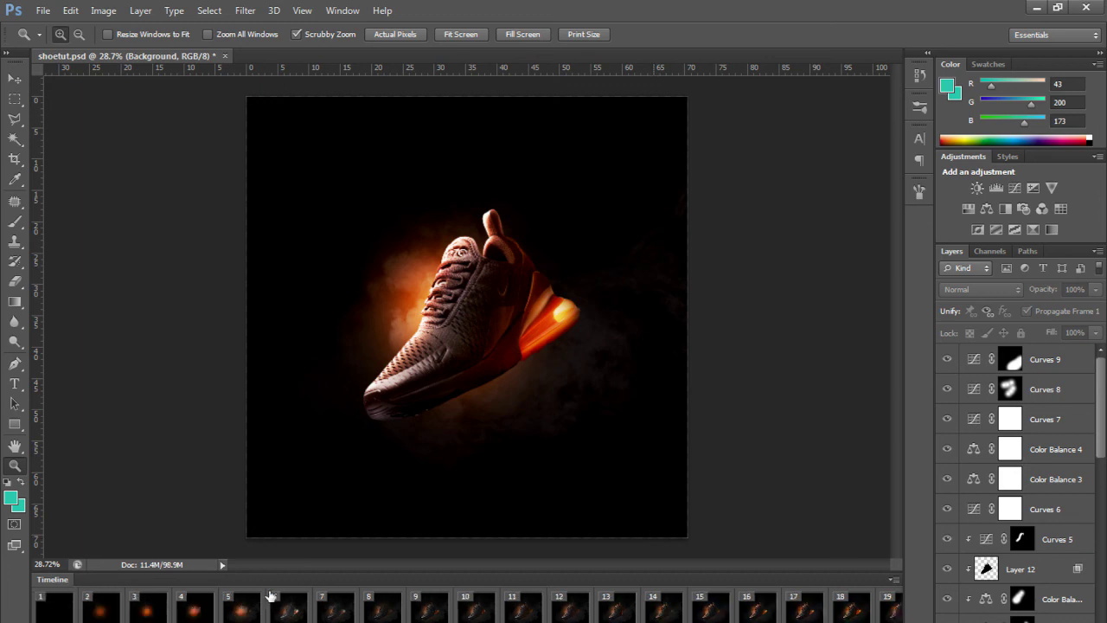